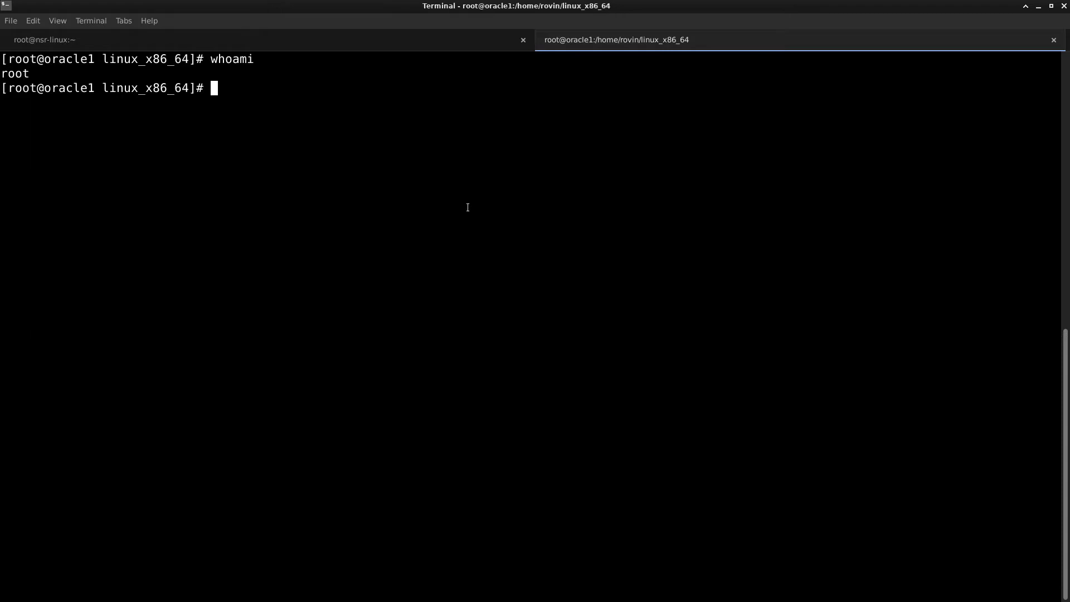
# List the current directory in long format and try to install lgtoclnt-18.2.0.3-1.x86_64.rpm using rpm -ivh
pyautogui.write('ls -la')
pyautogui.press('Return')
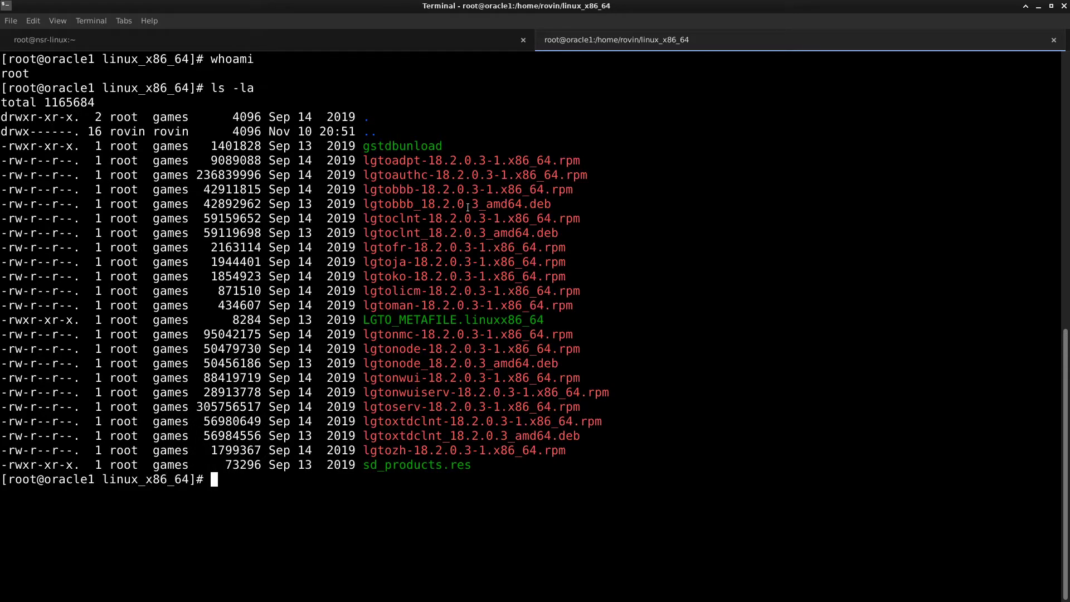
pyautogui.write('rpm -ivh')
pyautogui.doubleClick(422, 218)
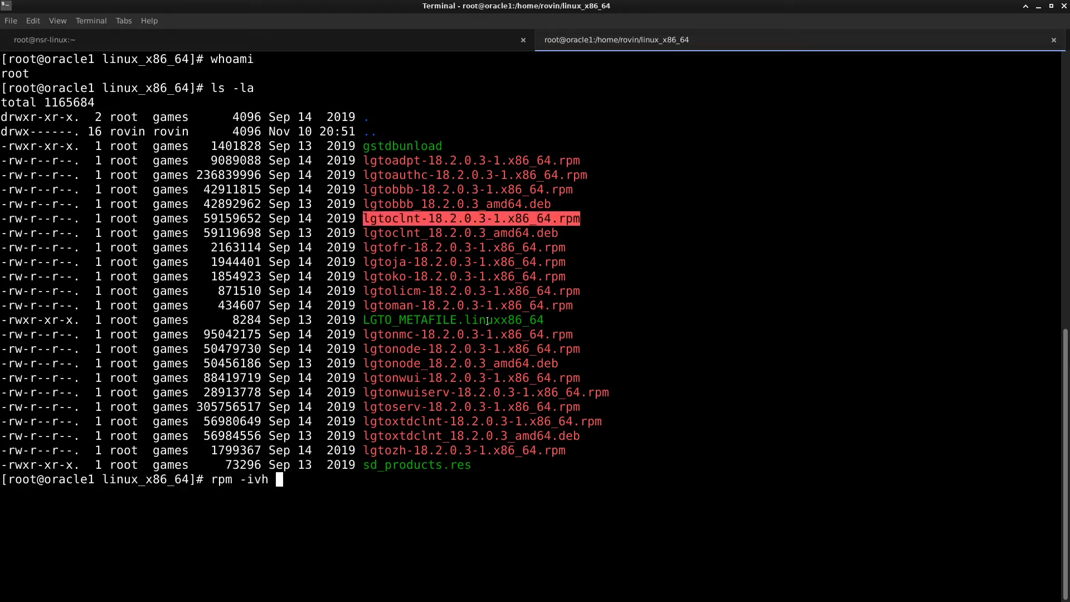
pyautogui.middleClick(637, 434)
pyautogui.press('Return')
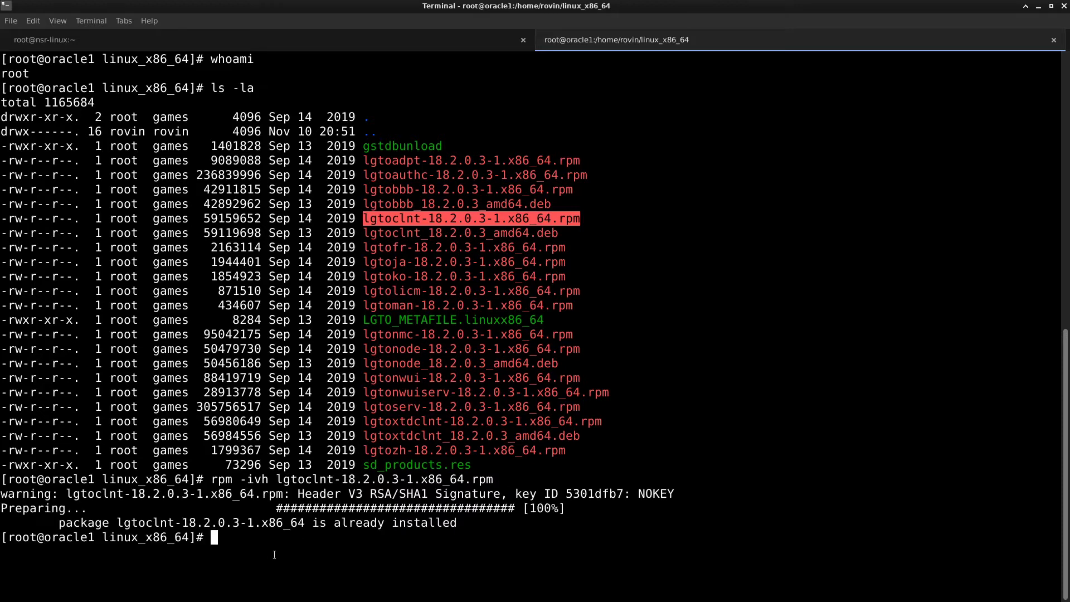
pyautogui.click(392, 534)
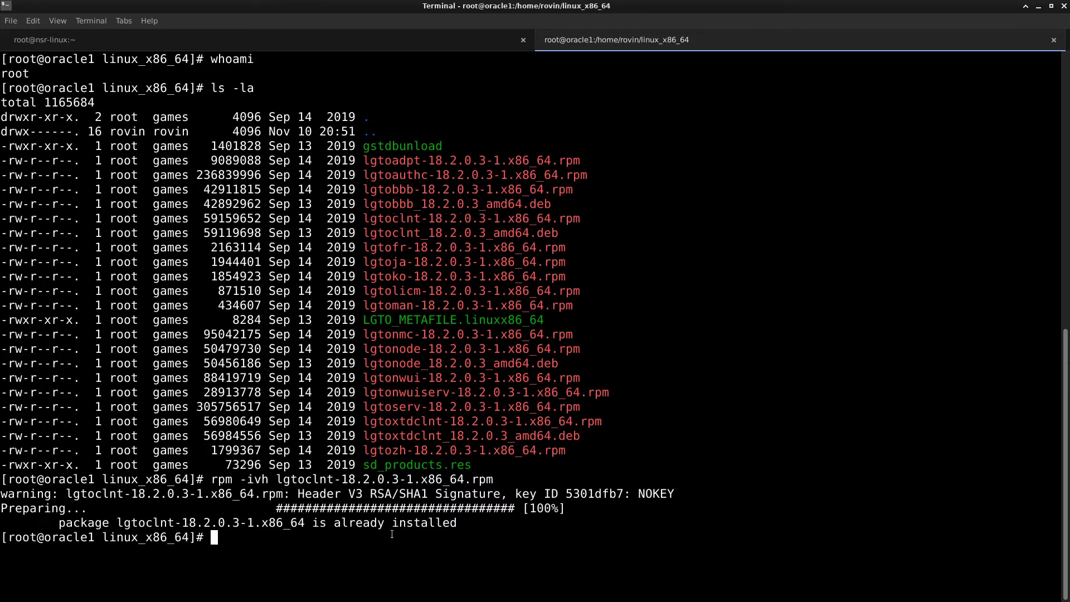
# Go up to the parent directory and list its contents on a cleared screen
pyautogui.write('clear')
pyautogui.press('Return')
pyautogui.write('ls -la')
pyautogui.press('Return')
pyautogui.write('cd ..')
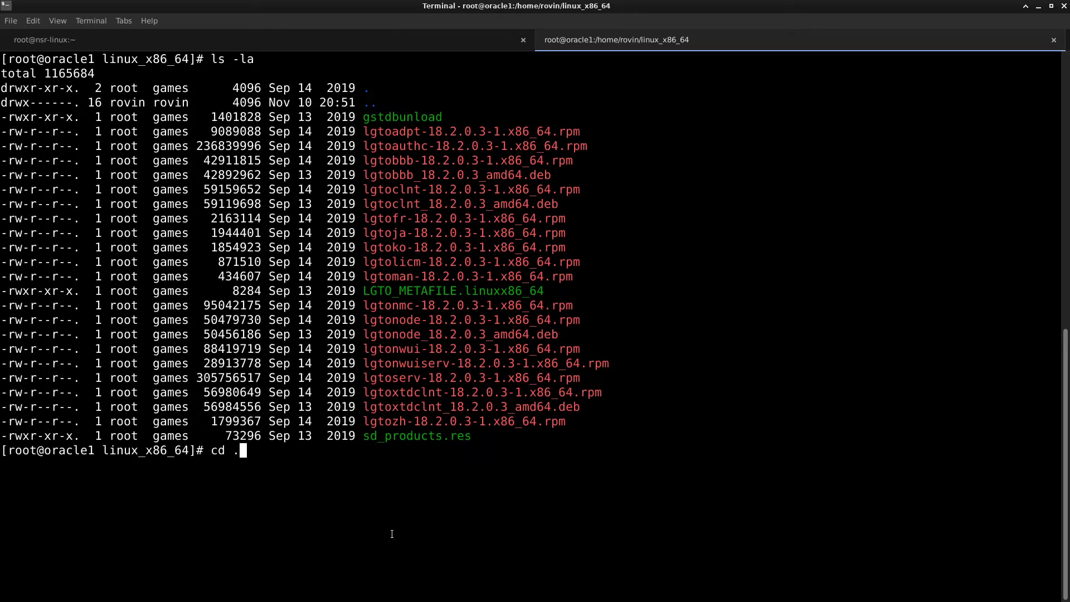
pyautogui.press('Return')
pyautogui.write('ls -la')
pyautogui.press('Return')
pyautogui.write('clear')
pyautogui.press('Return')
pyautogui.write('ls')
pyautogui.press('Return')
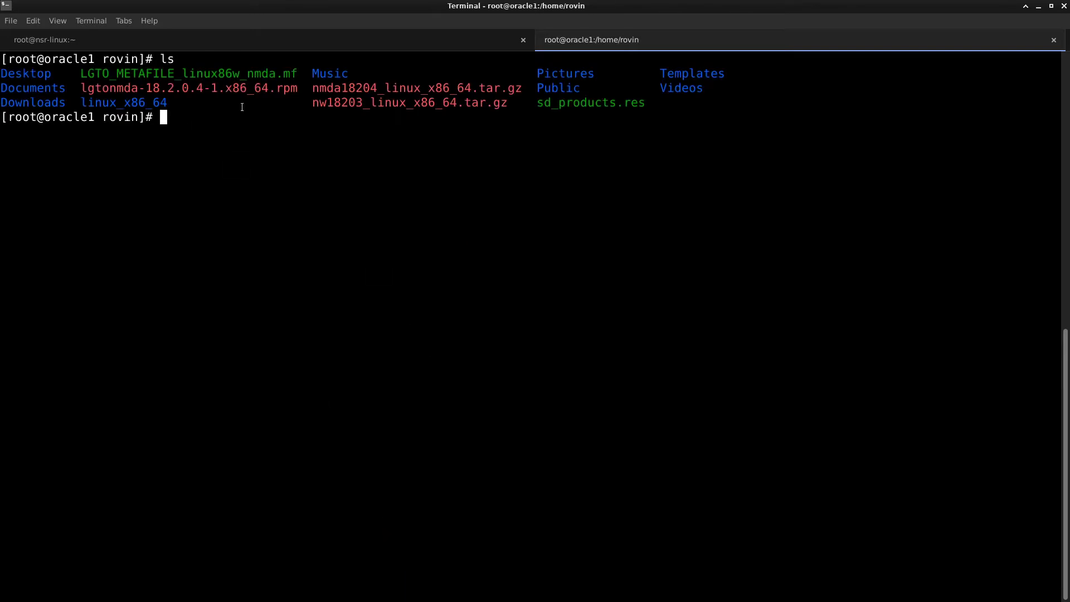
# Install the lgtonmda-18.2.0.4-1.x86_64.rpm package using rpm -ivh and clear the terminal screen
pyautogui.doubleClick(237, 88)
pyautogui.hotkey('ctrl', 'c')
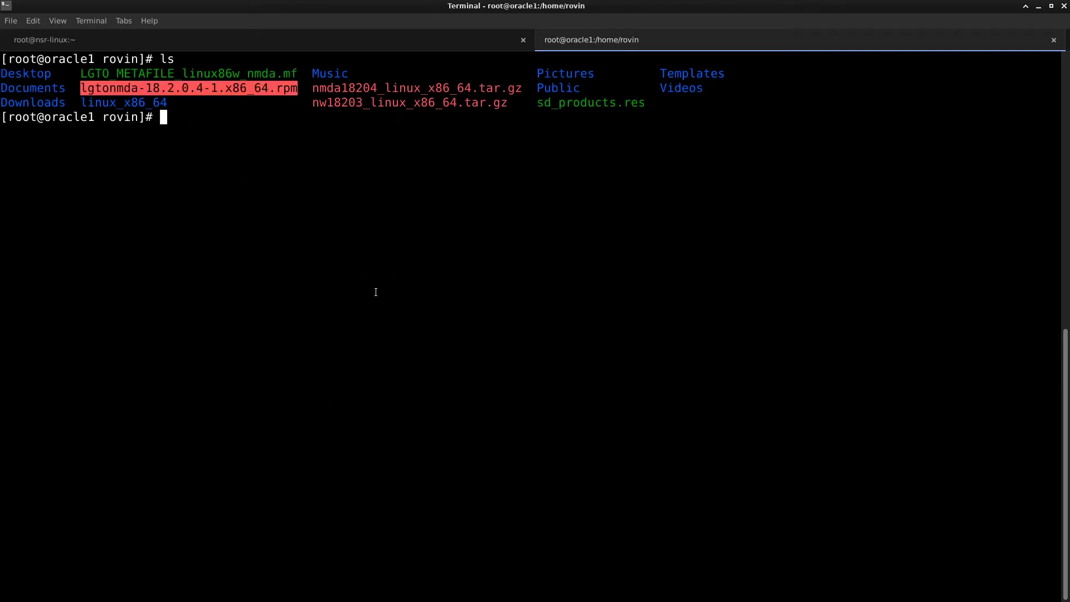
pyautogui.write('rpm -ivh -')
pyautogui.press('BackSpace')
pyautogui.middleClick(354, 186)
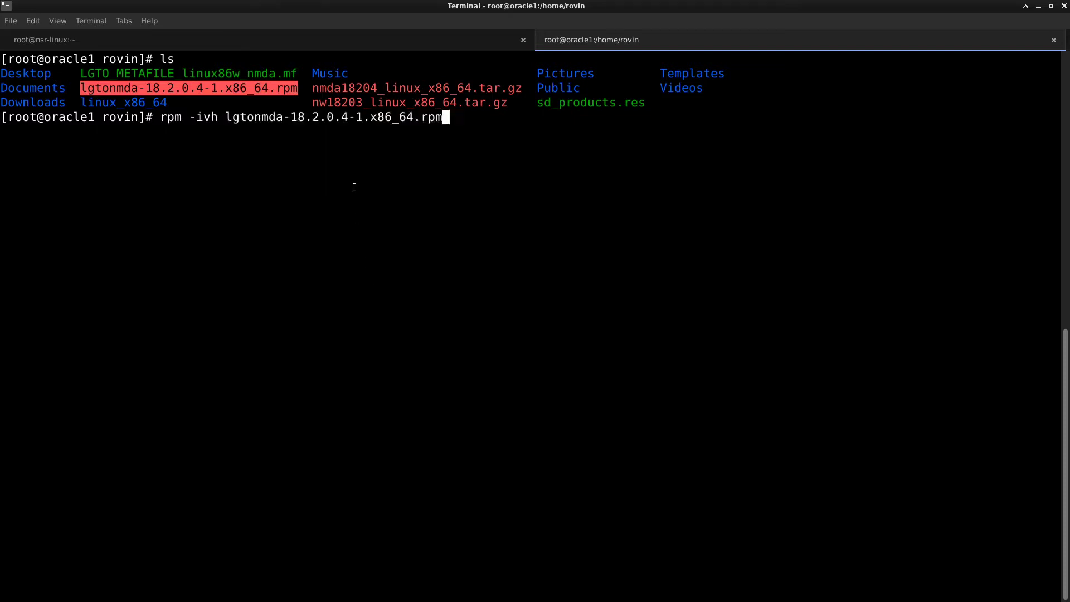
pyautogui.press('Return')
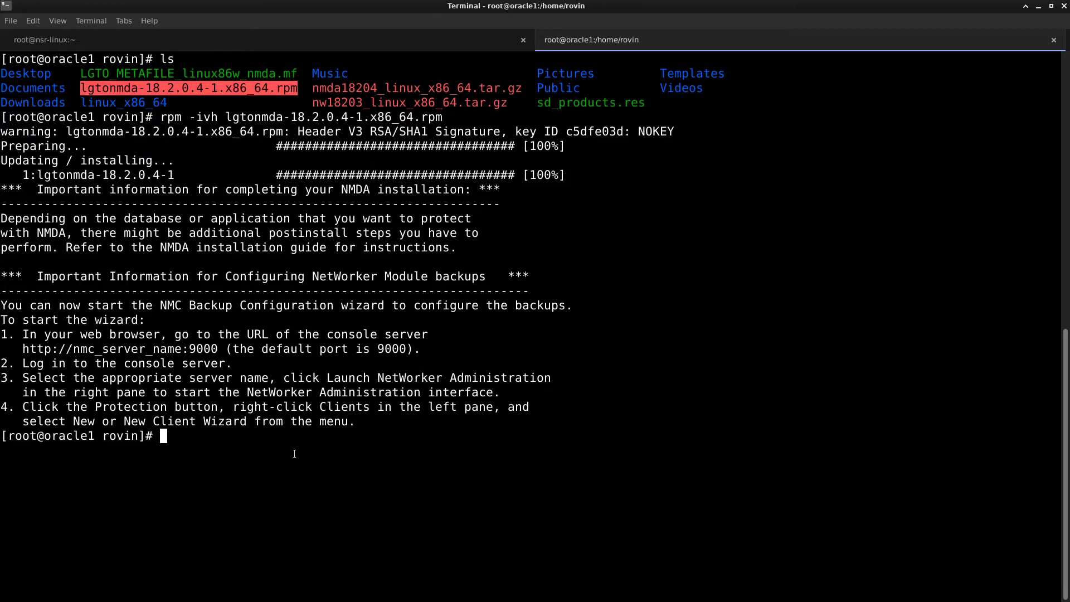
pyautogui.hotkey('ctrl', 'l')
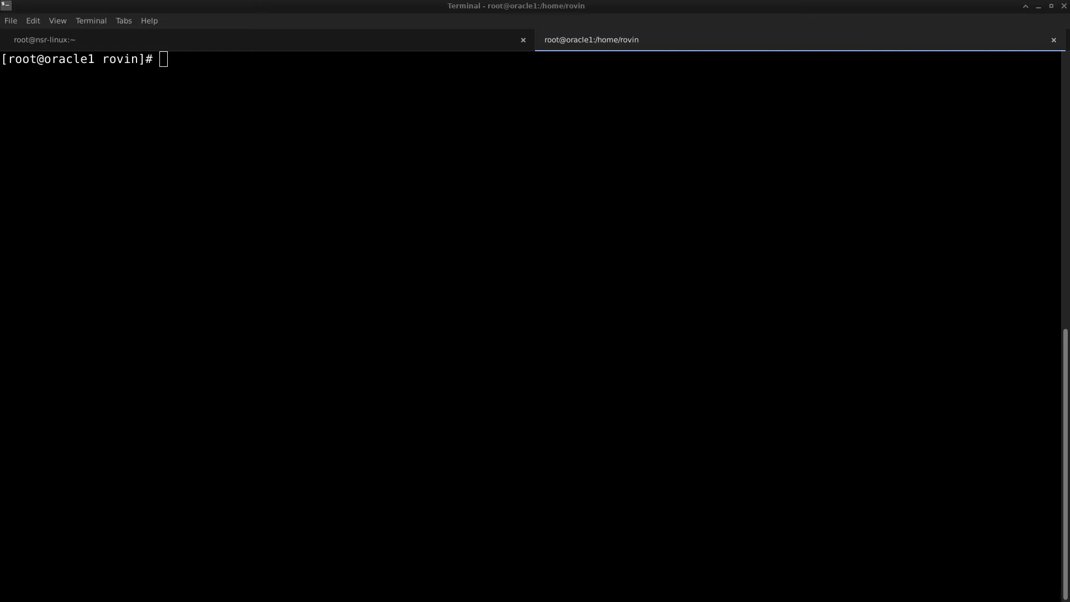
# Change to the Oracle home directory /u01/app/oracle/product/12.2.0/dbhome_1 and into its lib subdirectory
pyautogui.click(264, 101)
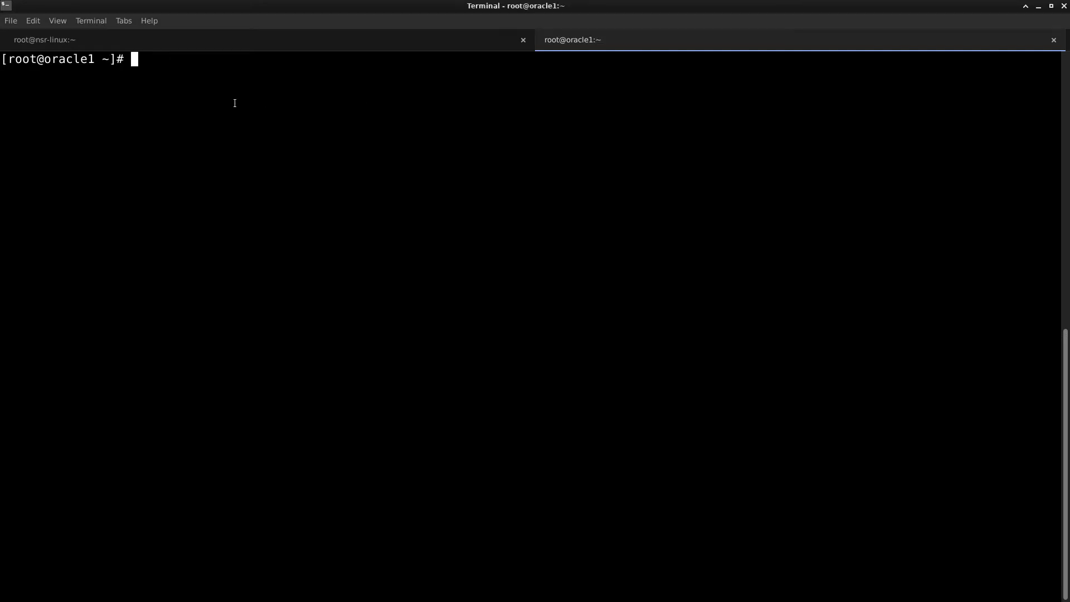
pyautogui.write('cd')
pyautogui.write('ORACLE_HOME')
pyautogui.press('BackSpace')
pyautogui.press('BackSpace')
pyautogui.press('BackSpace')
pyautogui.press('BackSpace')
pyautogui.press('BackSpace')
pyautogui.press('BackSpace')
pyautogui.press('BackSpace')
pyautogui.press('BackSpace')
pyautogui.press('BackSpace')
pyautogui.press('BackSpace')
pyautogui.press('BackSpace')
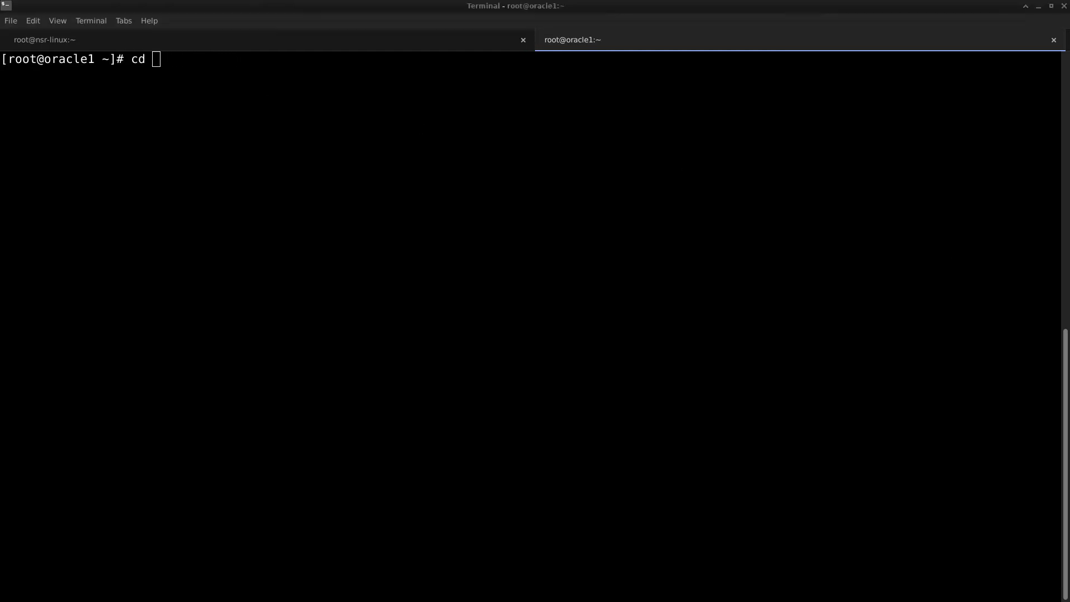
pyautogui.rightClick(420, 159)
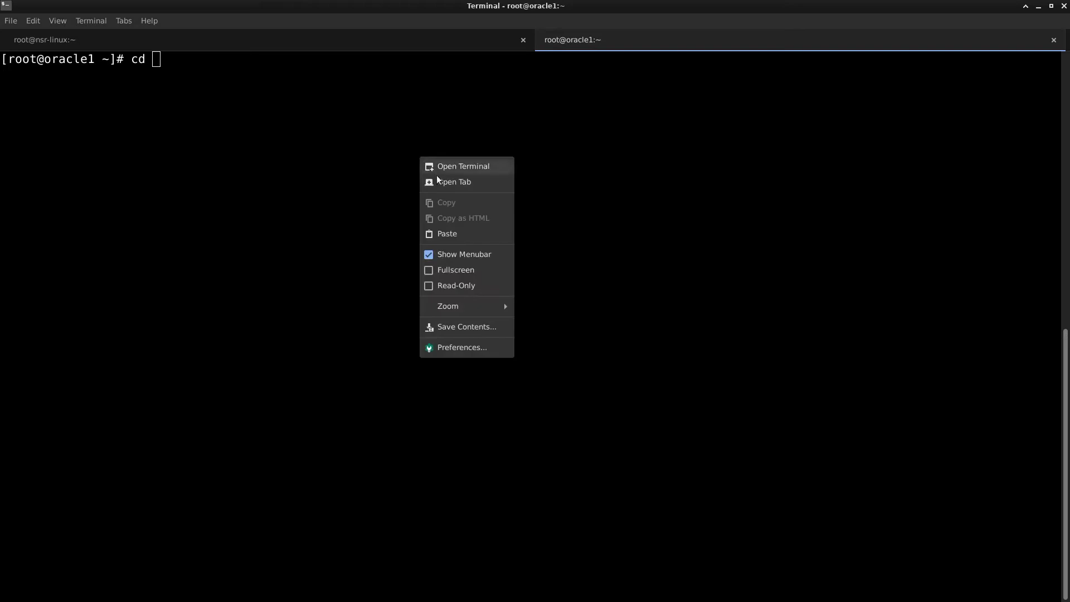
pyautogui.click(454, 235)
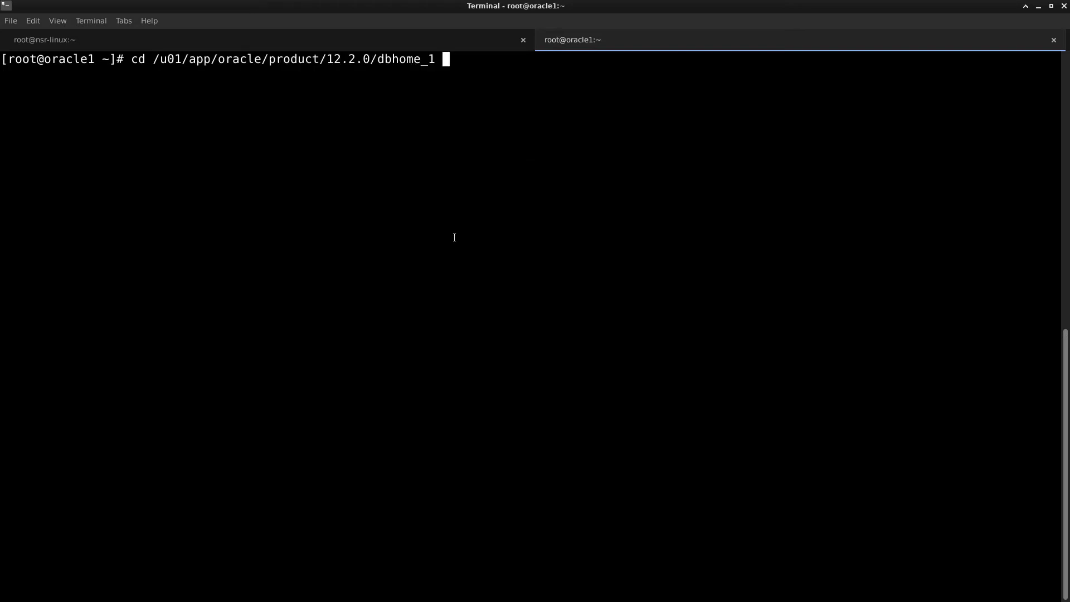
pyautogui.press('Return')
pyautogui.write('cd lib/')
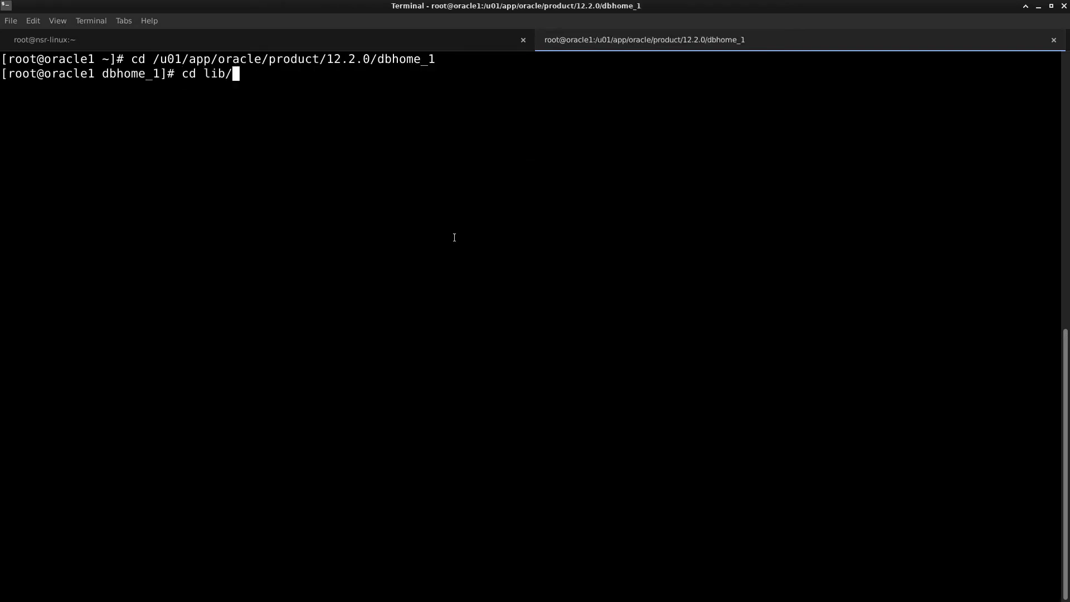
pyautogui.press('Return')
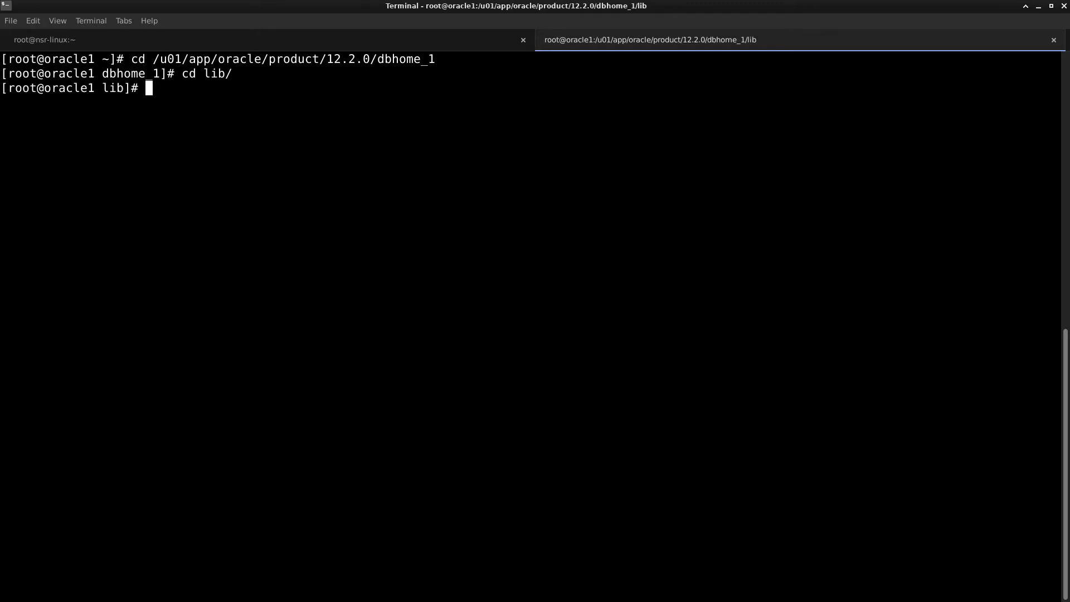
# List the details of /usr/lib/libnsrora.so with ls -la
pyautogui.hotkey('alt', 'Tab')
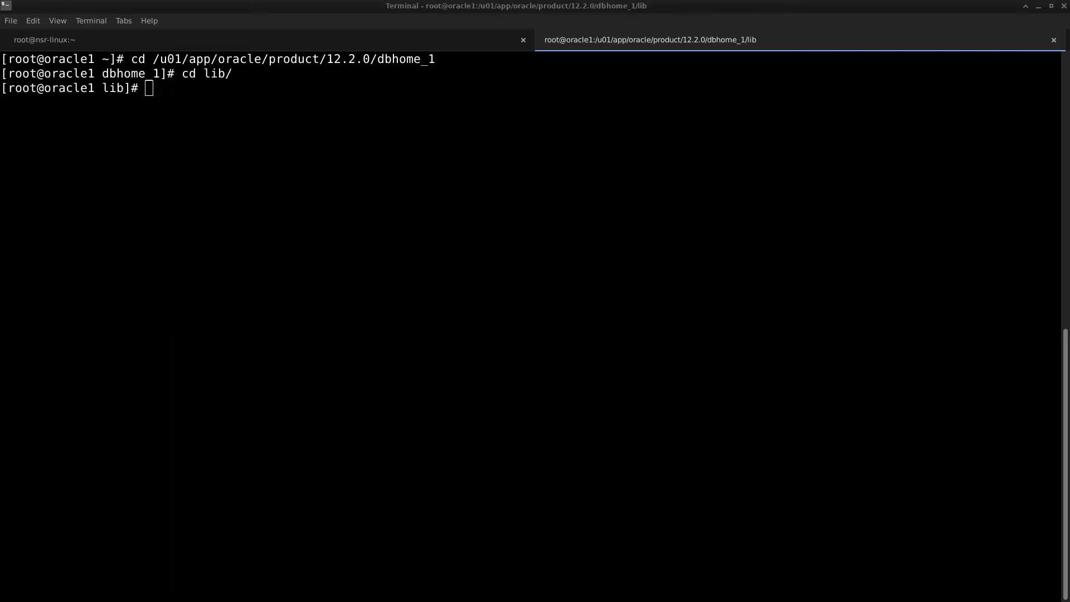
pyautogui.click(385, 147)
pyautogui.rightClick(384, 146)
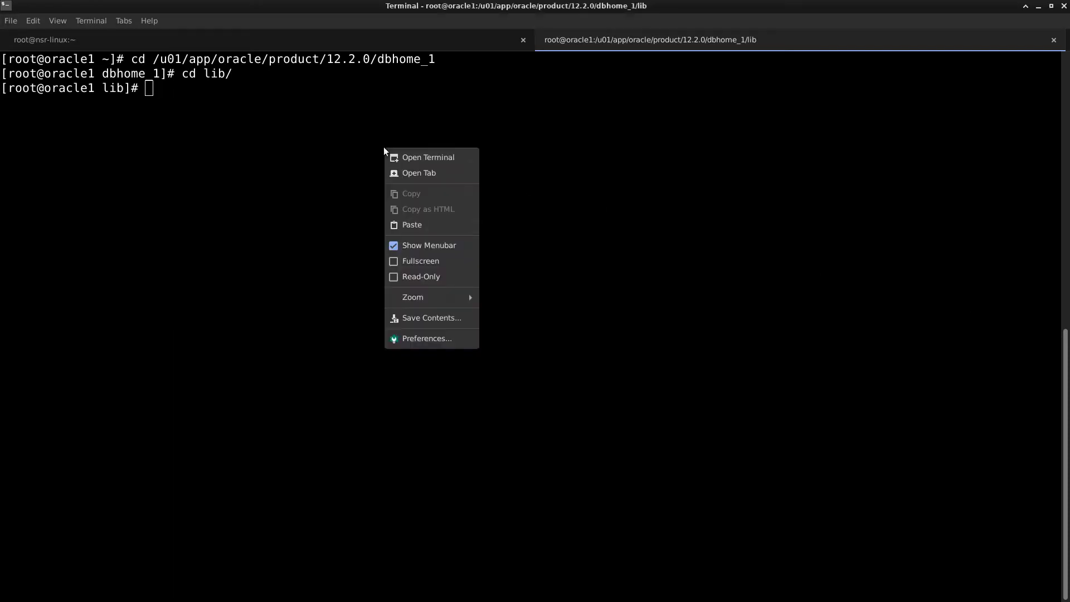
pyautogui.click(433, 227)
pyautogui.press('Home')
pyautogui.write('ls -la')
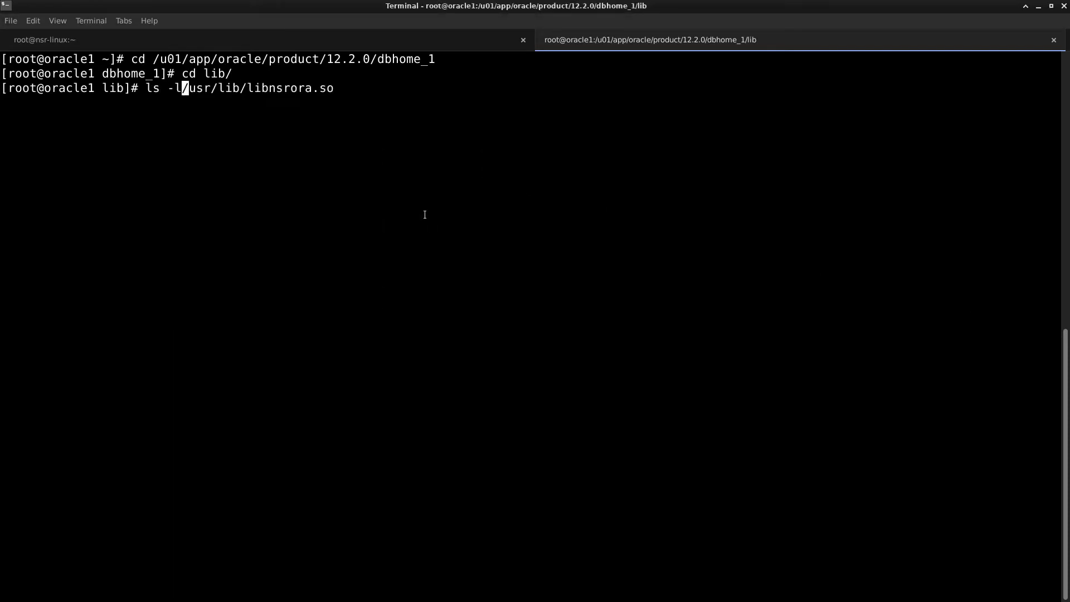
pyautogui.press('Return')
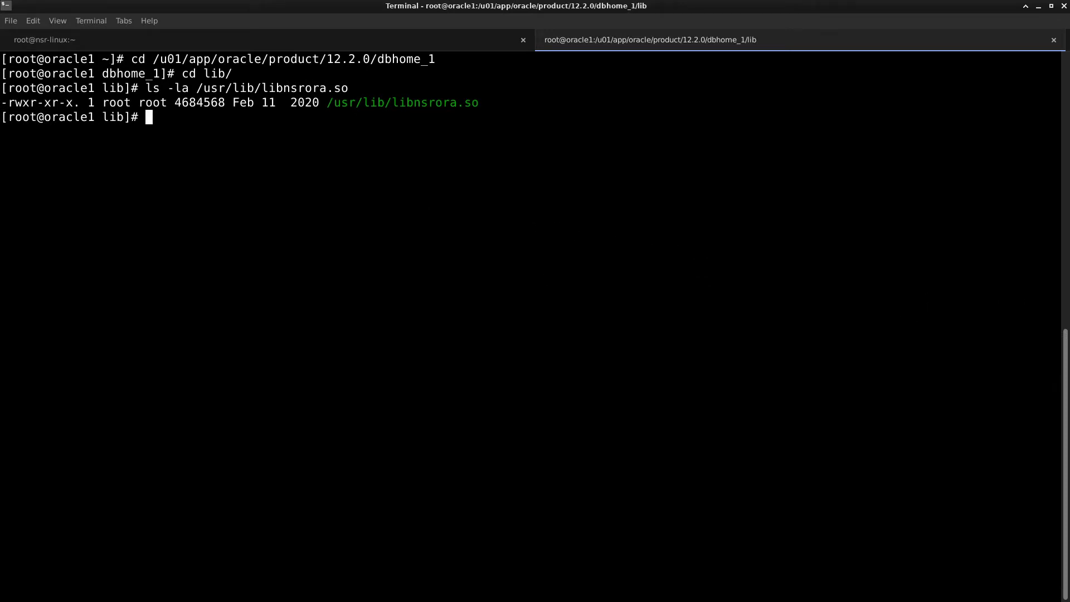
# Create a symbolic link named libobk.so in the Oracle lib directory pointing to /usr/lib/libnsrora.so
pyautogui.hotkey('alt', 'Tab')
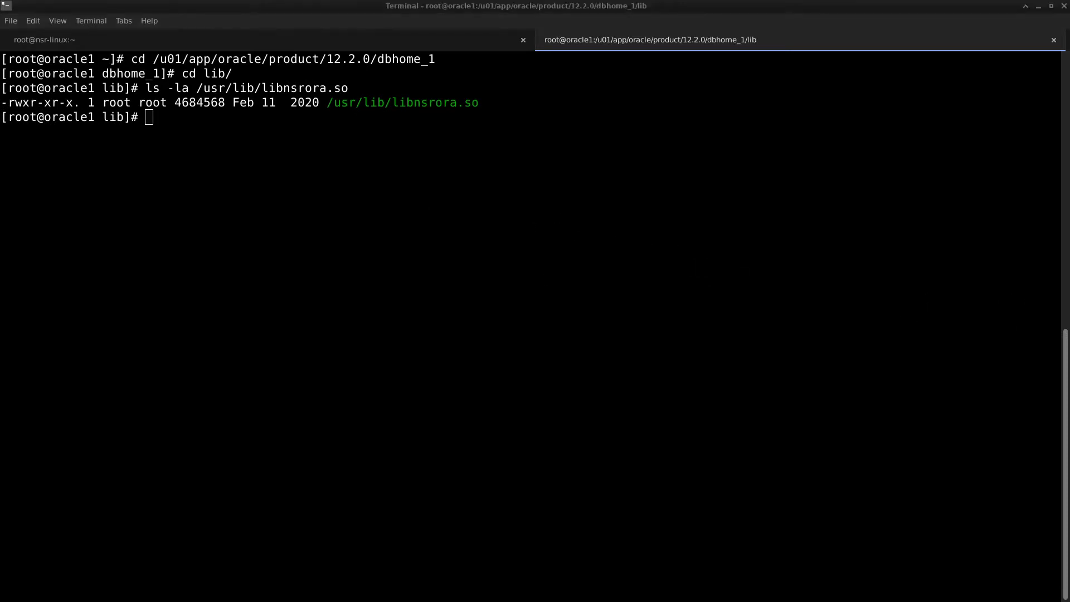
pyautogui.rightClick(482, 187)
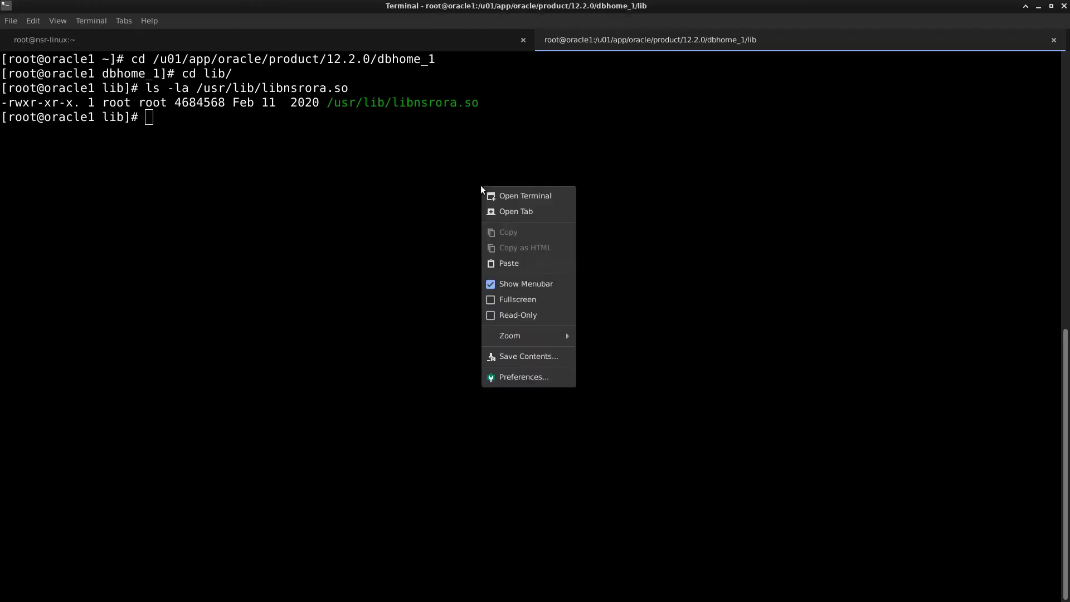
pyautogui.click(527, 266)
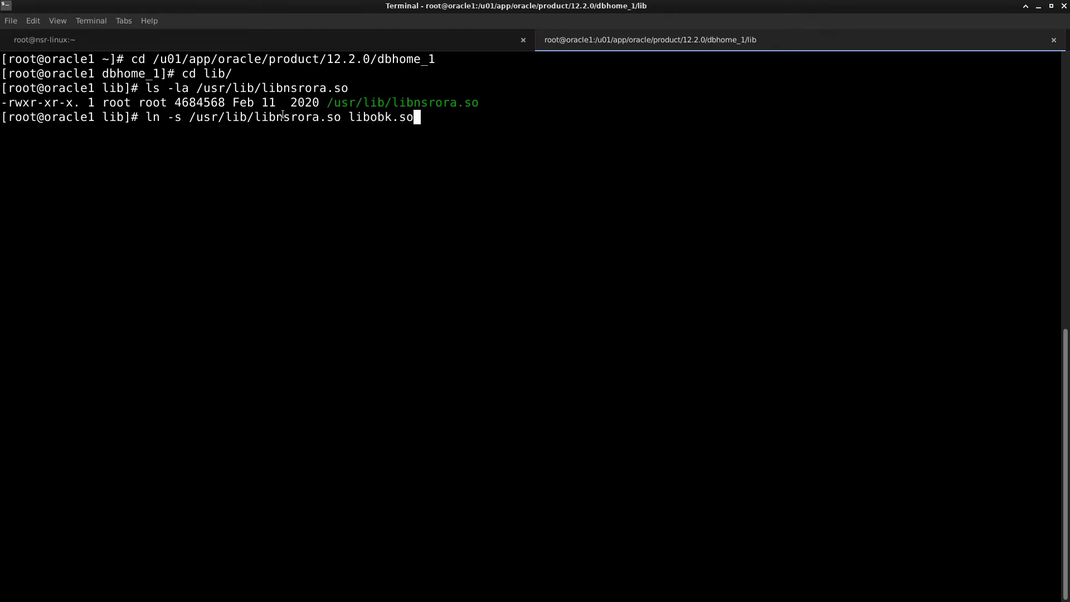
pyautogui.press('Return')
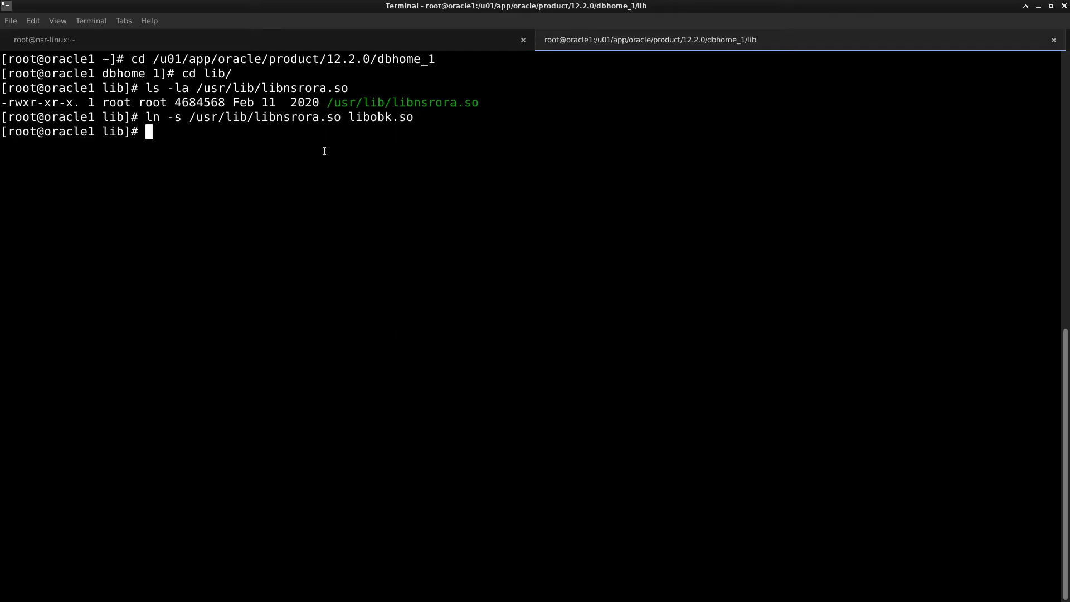
# Check the libobk.so link in the Oracle lib directory with ls -la
pyautogui.write('ls -la')
pyautogui.moveTo(349, 117); pyautogui.dragTo(414, 119)
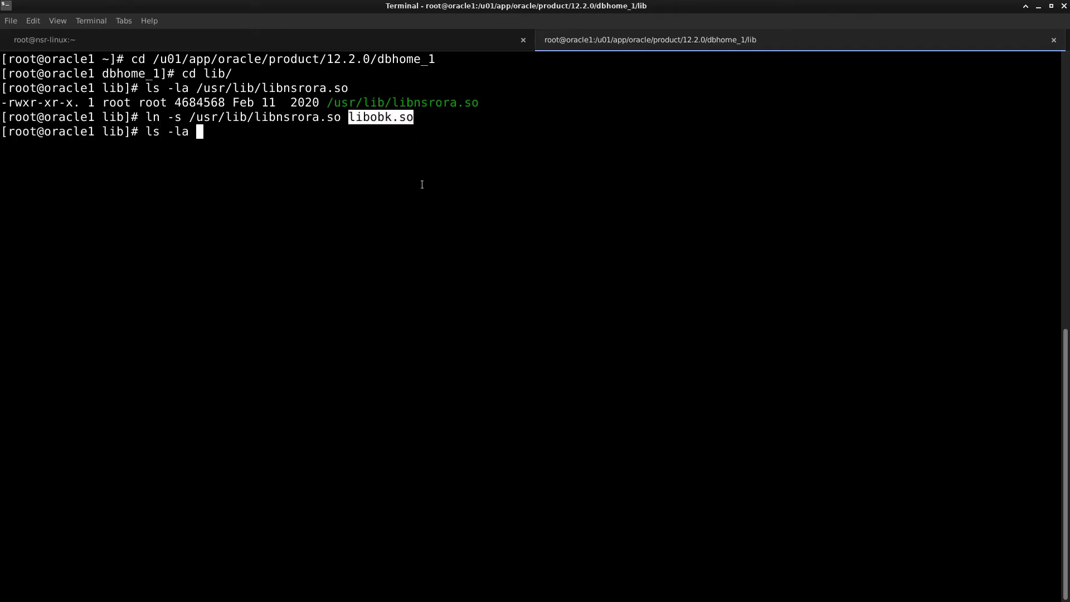
pyautogui.middleClick(433, 209)
pyautogui.press('Return')
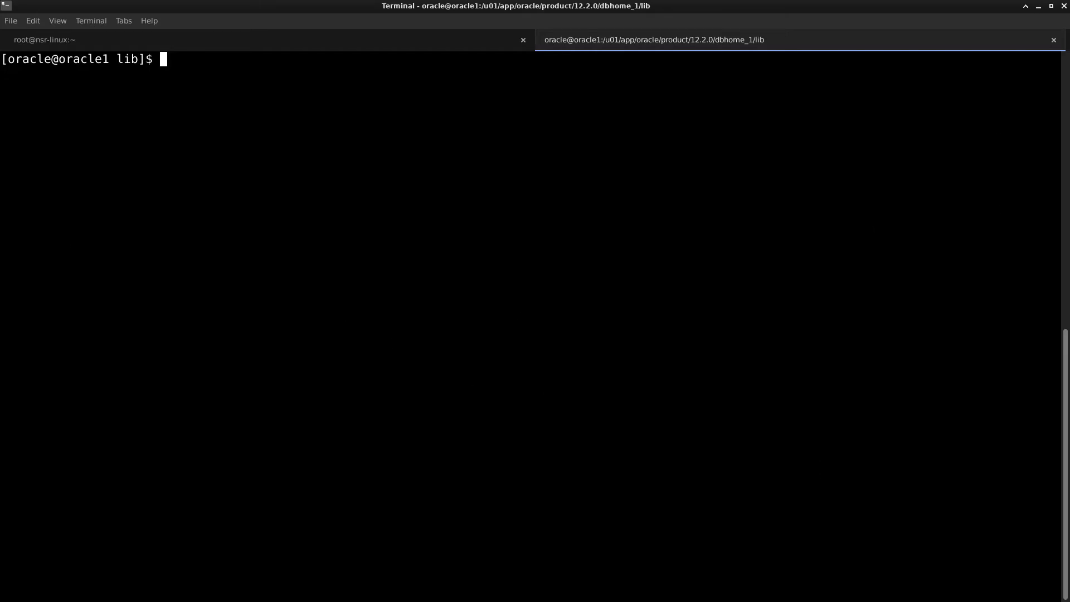
# Switch to NetWorker Administration and view the configured devices, widening the Name column to show the full device name
pyautogui.hotkey('alt', 'Tab')
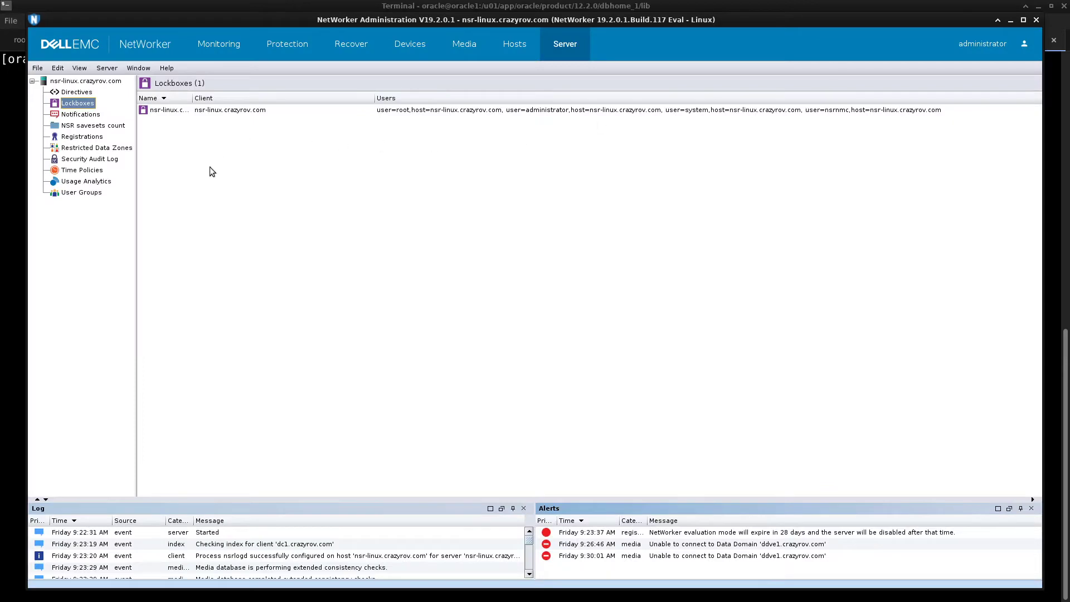
pyautogui.click(409, 46)
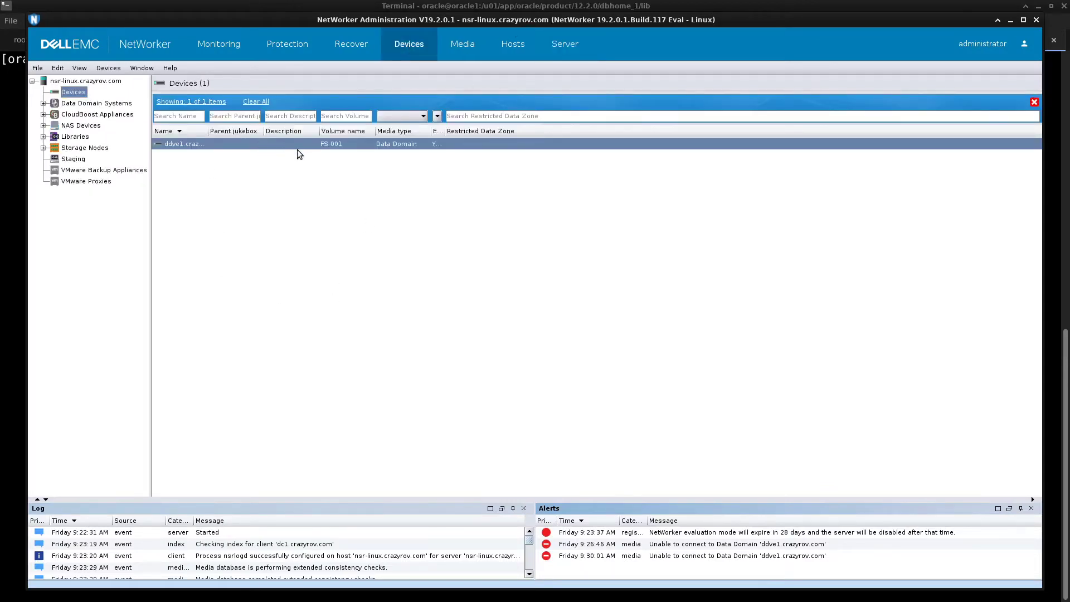
pyautogui.moveTo(205, 132); pyautogui.dragTo(277, 132)
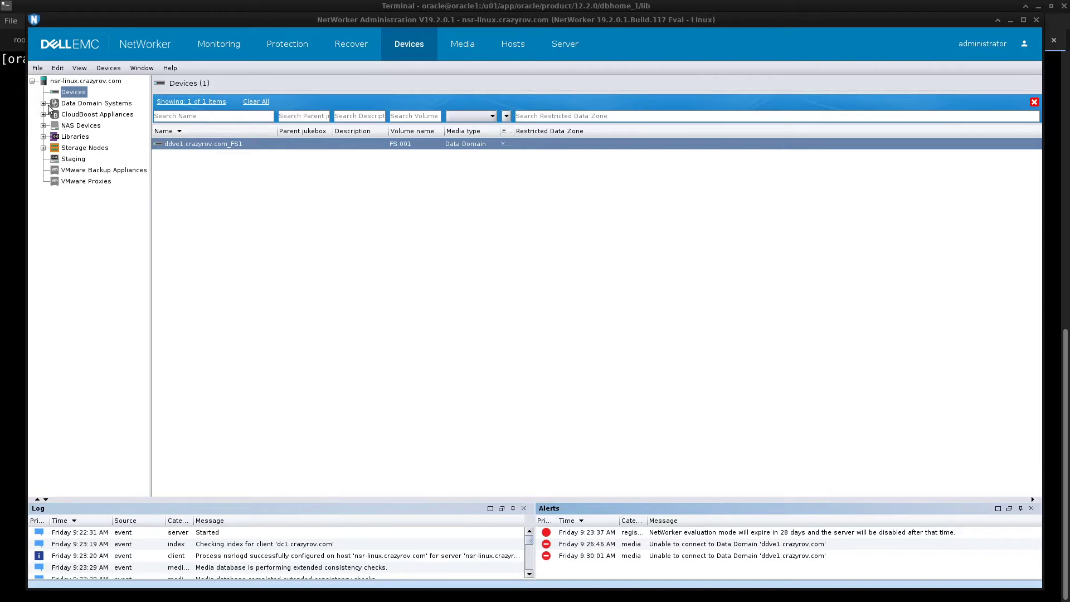
# Examine the Demo_Oracle protection group and its oracle1.crazyrov.com client's properties, closing them without changes
pyautogui.click(259, 42)
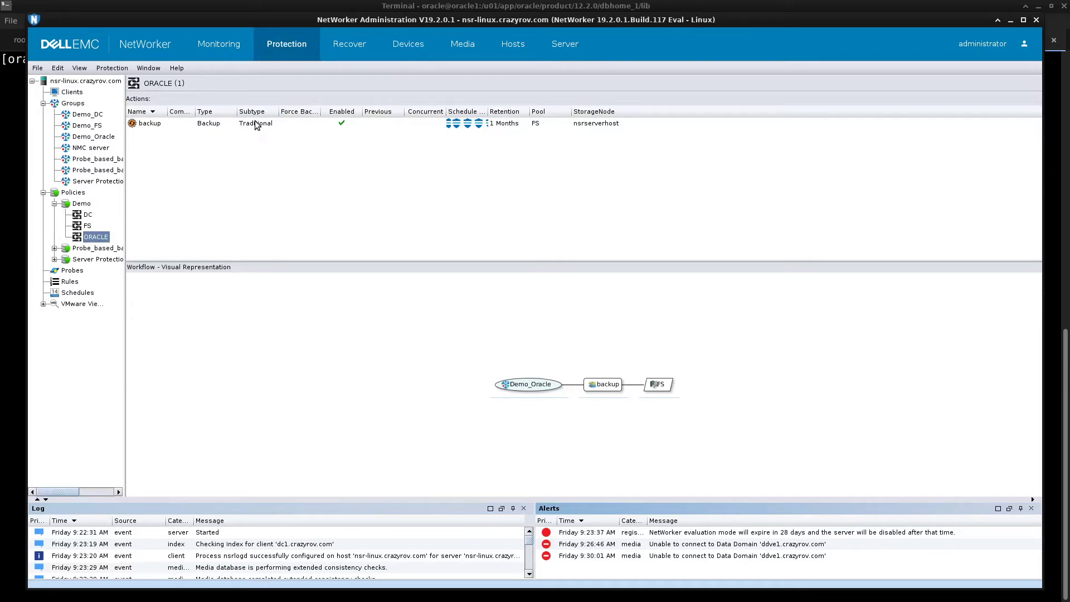
pyautogui.click(101, 138)
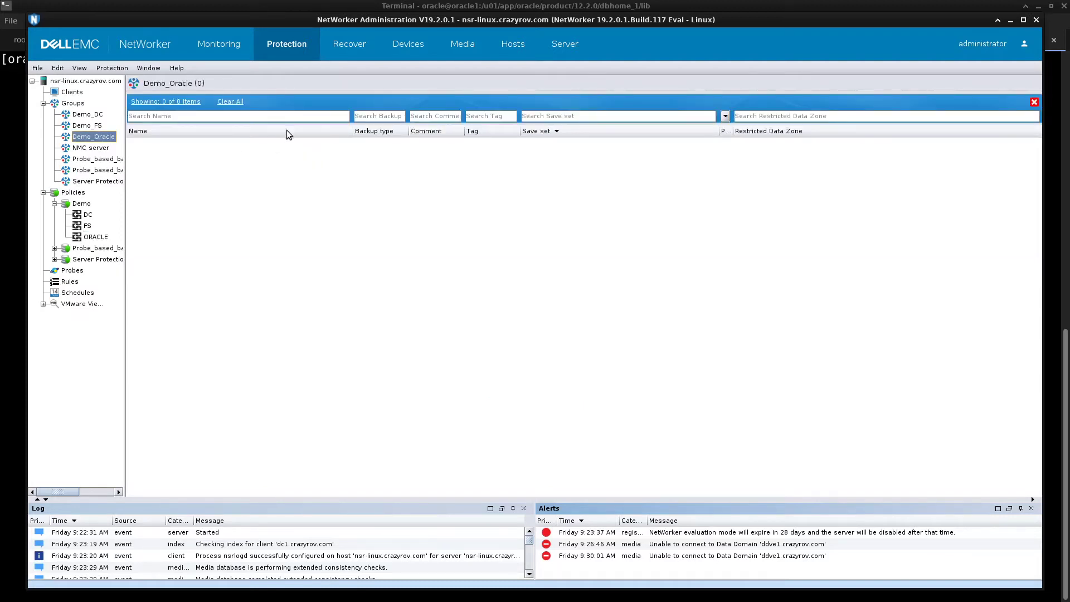
pyautogui.doubleClick(292, 142)
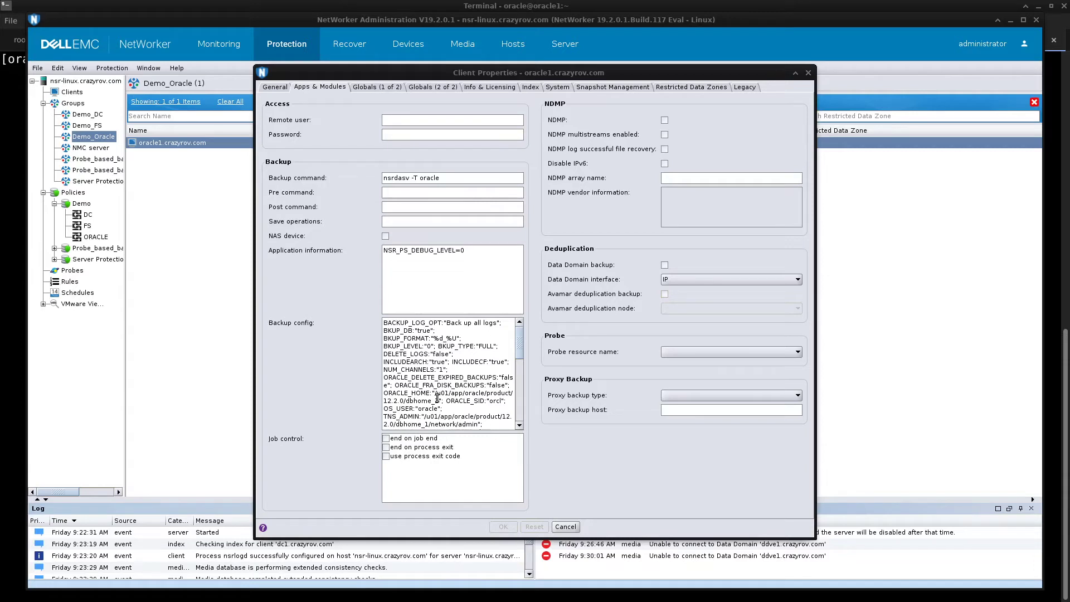
pyautogui.click(567, 527)
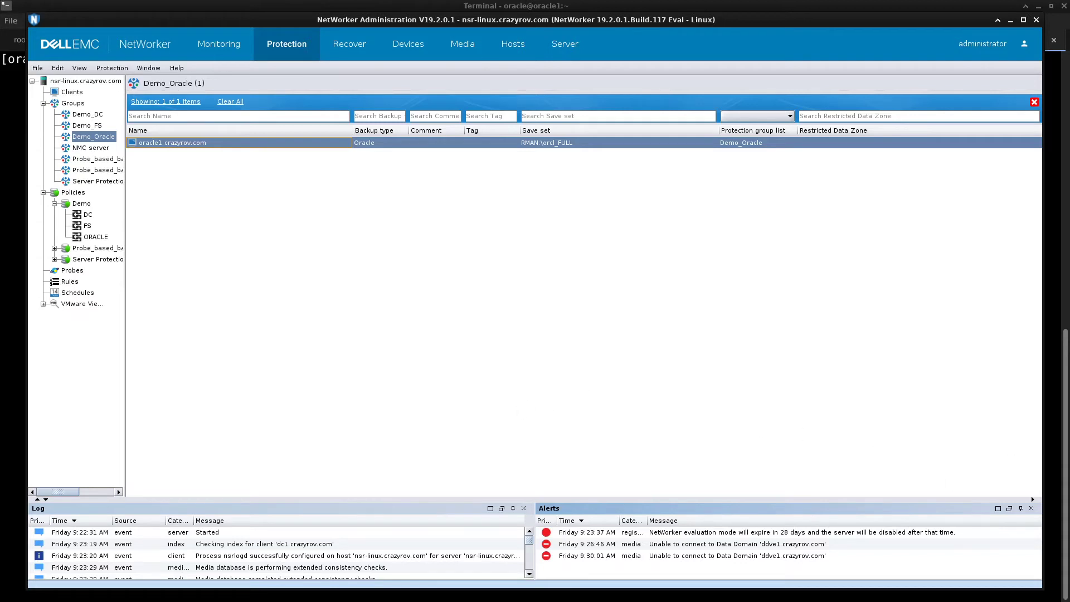
# Switch to the terminal, change to the /nsr/apps/config directory and list its files with ls -ltr
pyautogui.hotkey('alt', 'Tab')
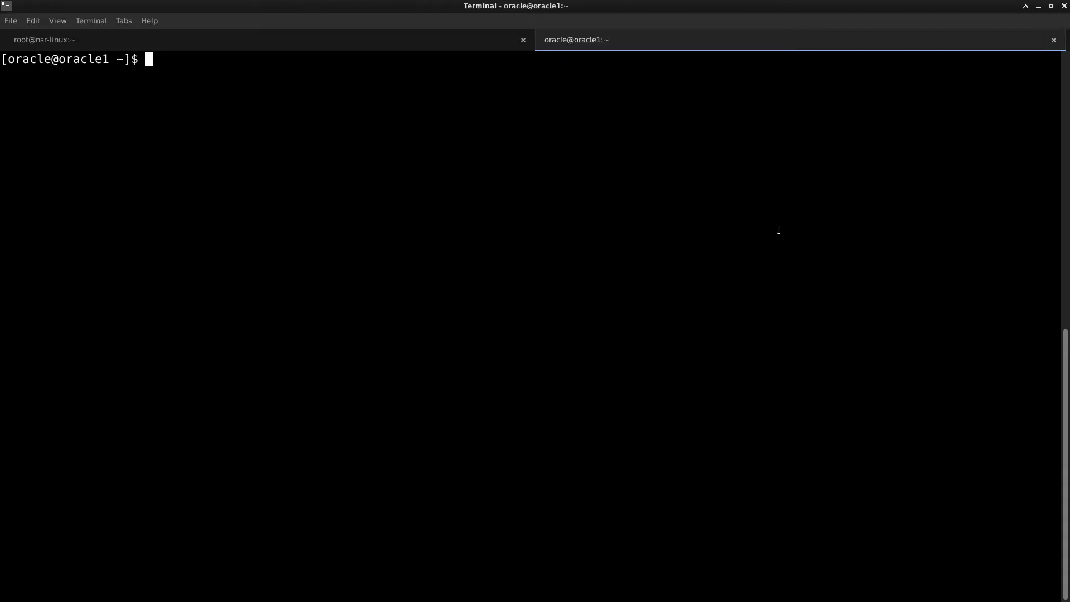
pyautogui.write('cd /nsr/app')
pyautogui.write('/')
pyautogui.press('BackSpace')
pyautogui.press('Tab')
pyautogui.press('Tab')
pyautogui.write('s')
pyautogui.press('Tab')
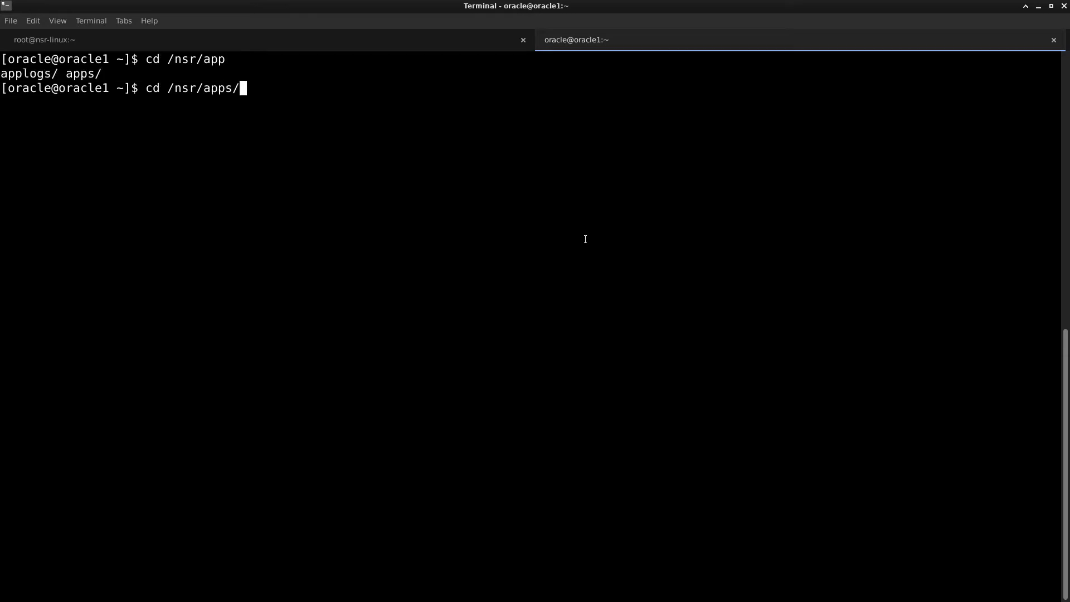
pyautogui.write('con')
pyautogui.press('Tab')
pyautogui.press('Return')
pyautogui.write('ls -ltr')
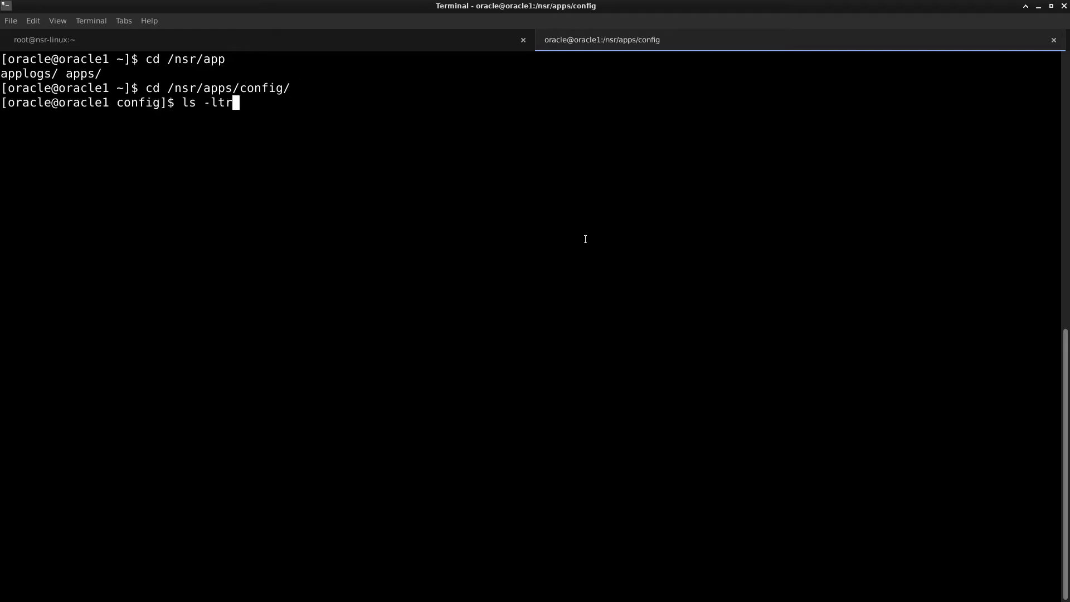
pyautogui.press('Return')
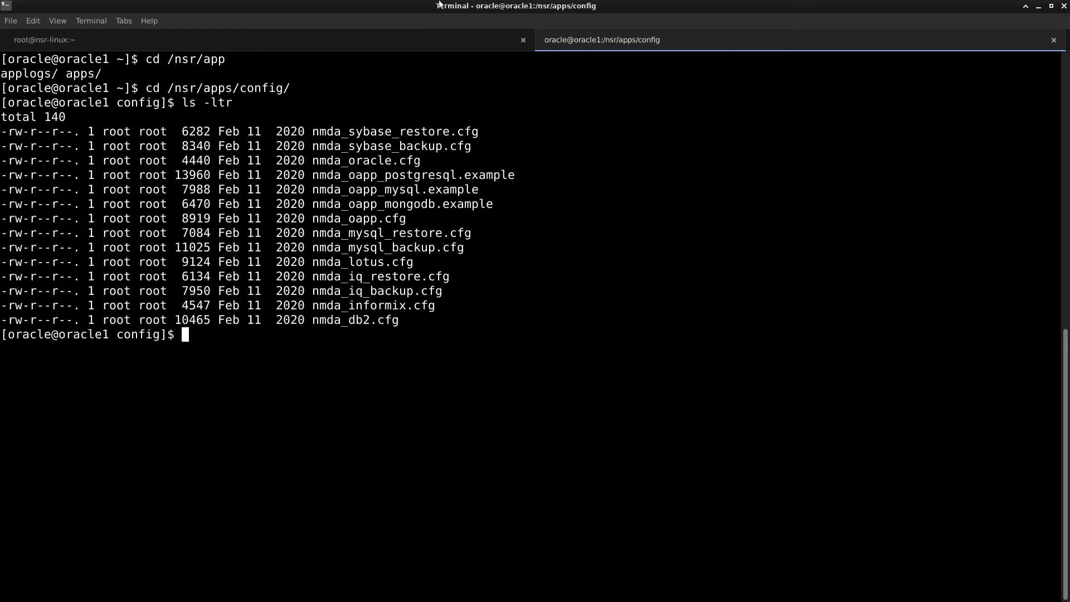
# View the nmda_oracle.cfg template in vi, then copy it to the home directory as ~/nmda_oracle.cfg
pyautogui.doubleClick(329, 160)
pyautogui.hotkey('ctrl', 'c')
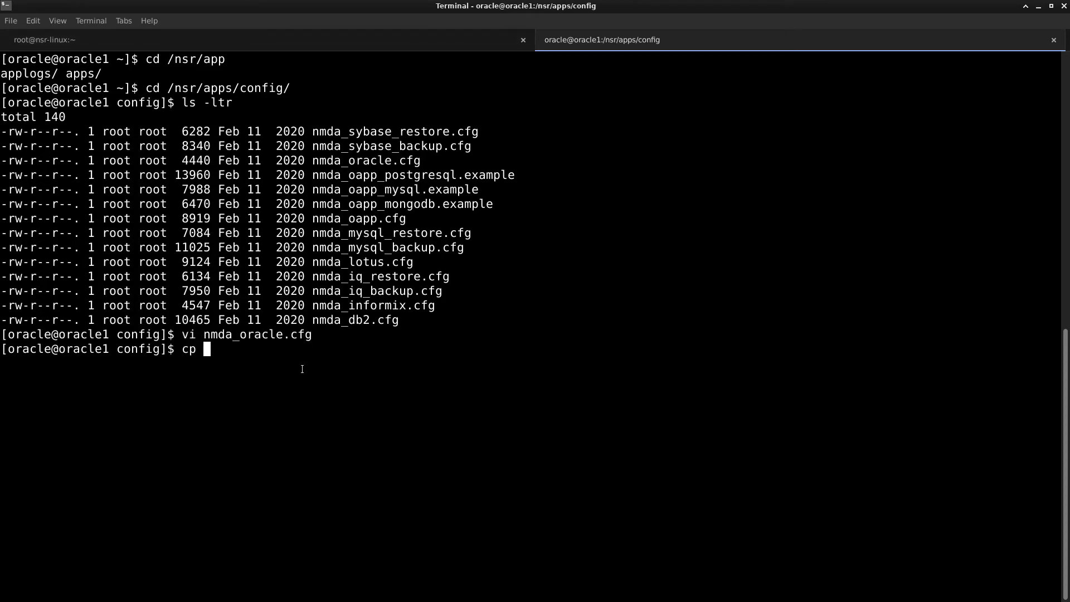
pyautogui.doubleClick(343, 160)
pyautogui.middleClick(517, 349)
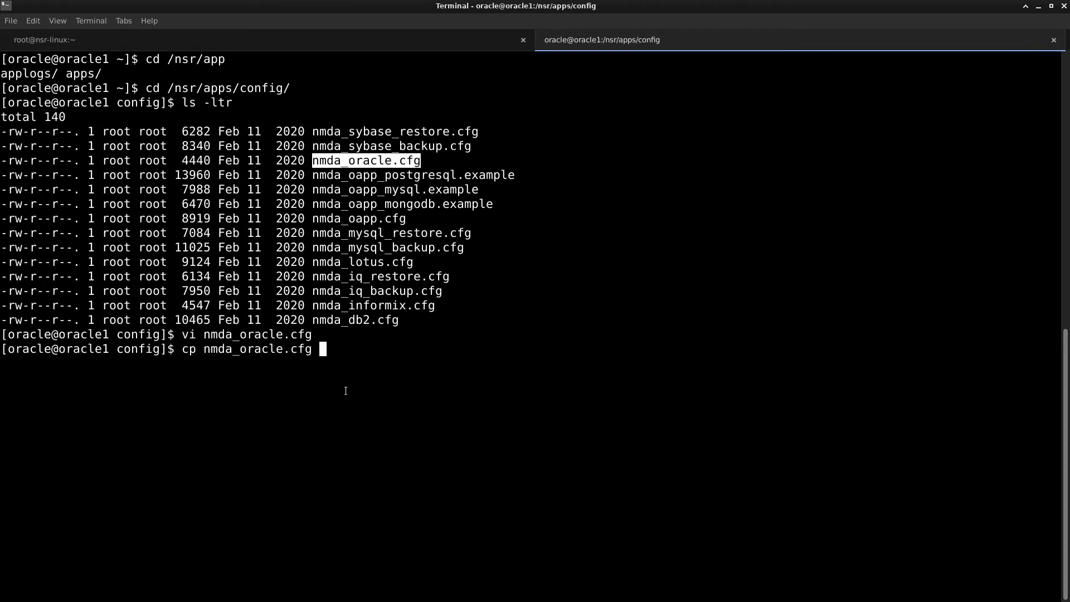
pyautogui.write('`/')
pyautogui.middleClick(348, 393)
pyautogui.press('Return')
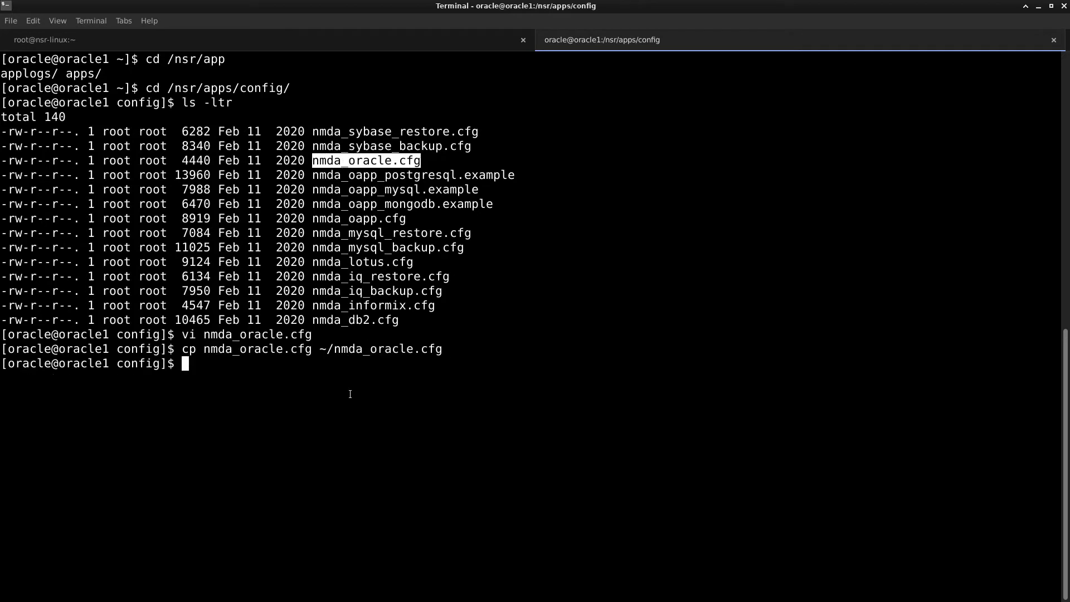
# Change to the home directory with cd ~ and list its contents
pyautogui.write('cd ~')
pyautogui.press('Return')
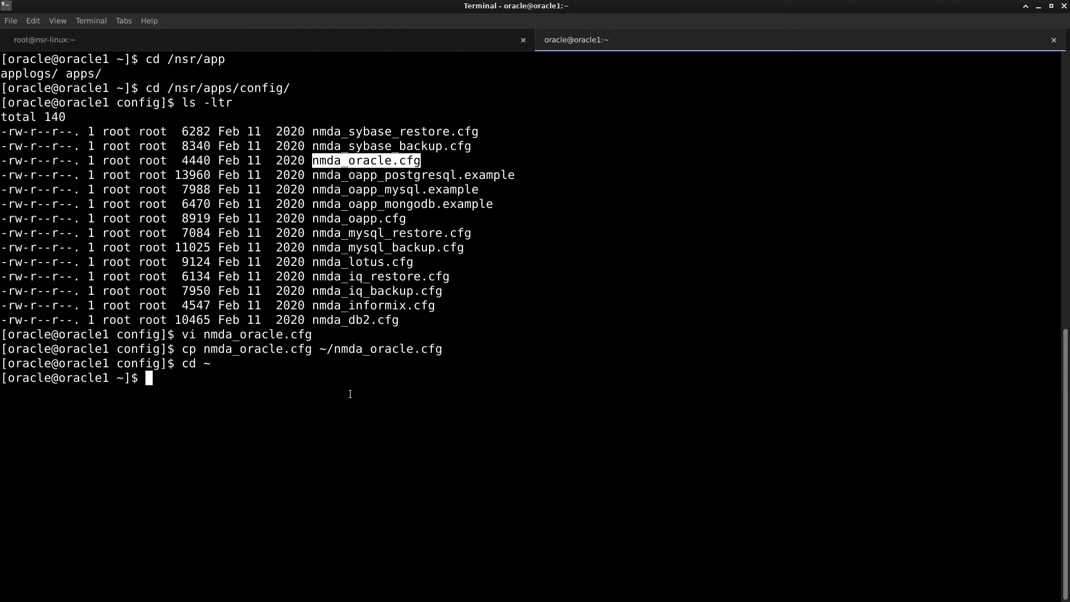
pyautogui.press('Return')
pyautogui.write('ls')
pyautogui.press('Return')
# Open the home directory's copy of nmda_oracle.cfg in vi
pyautogui.doubleClick(368, 407)
pyautogui.hotkey('ctrl', 'c')
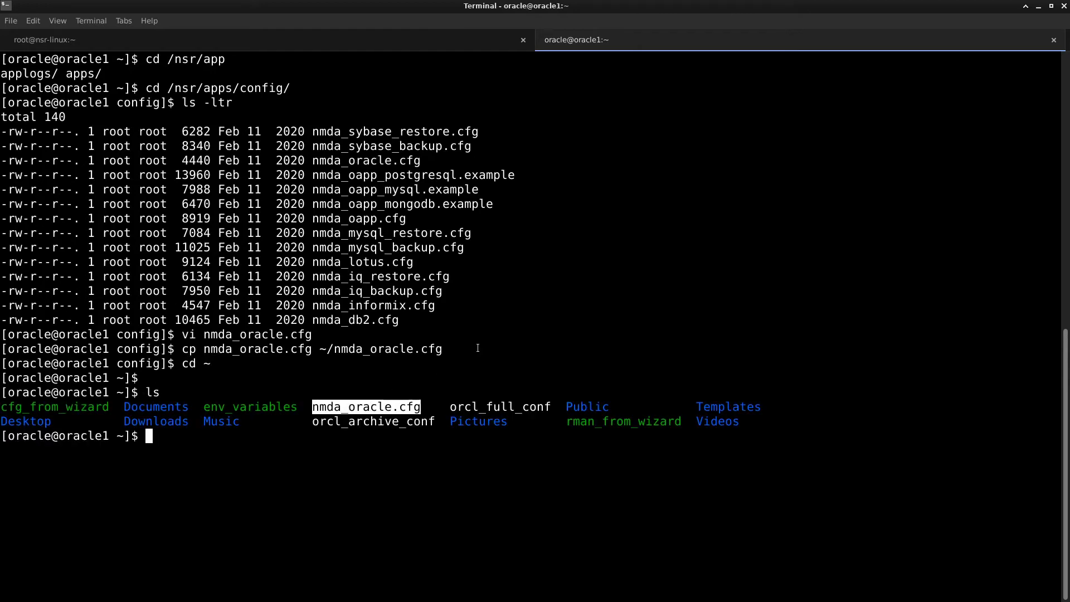
pyautogui.write('vi')
pyautogui.middleClick(357, 492)
pyautogui.press('Return')
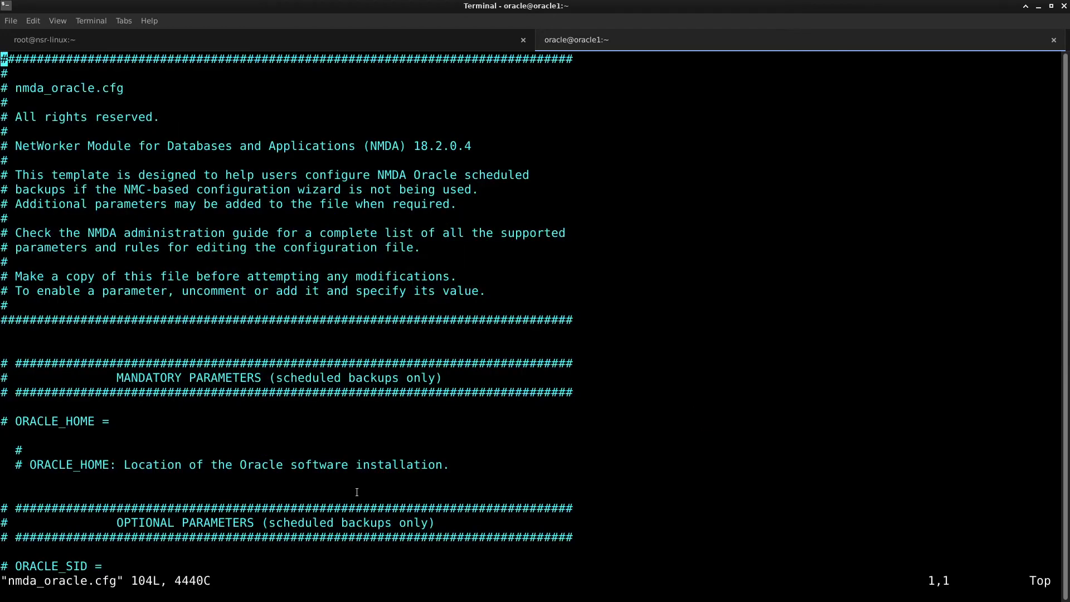
# Uncomment the mandatory ORACLE_HOME parameter and set it to /u01/app/oracle/product/12.2.0/dbhome_1
pyautogui.press('Down')
pyautogui.press('Down')
pyautogui.press('Down')
pyautogui.press('Down')
pyautogui.press('Down')
pyautogui.press('Down')
pyautogui.press('Down')
pyautogui.press('Down')
pyautogui.press('Down')
pyautogui.press('Down')
pyautogui.press('Down')
pyautogui.press('Down')
pyautogui.press('Down')
pyautogui.press('Down')
pyautogui.press('Down')
pyautogui.press('Down')
pyautogui.press('Down')
pyautogui.press('Down')
pyautogui.press('Down')
pyautogui.press('Down')
pyautogui.press('Down')
pyautogui.press('Down')
pyautogui.press('x')
pyautogui.press('x')
pyautogui.press('Right')
pyautogui.press('$')
pyautogui.press('a')
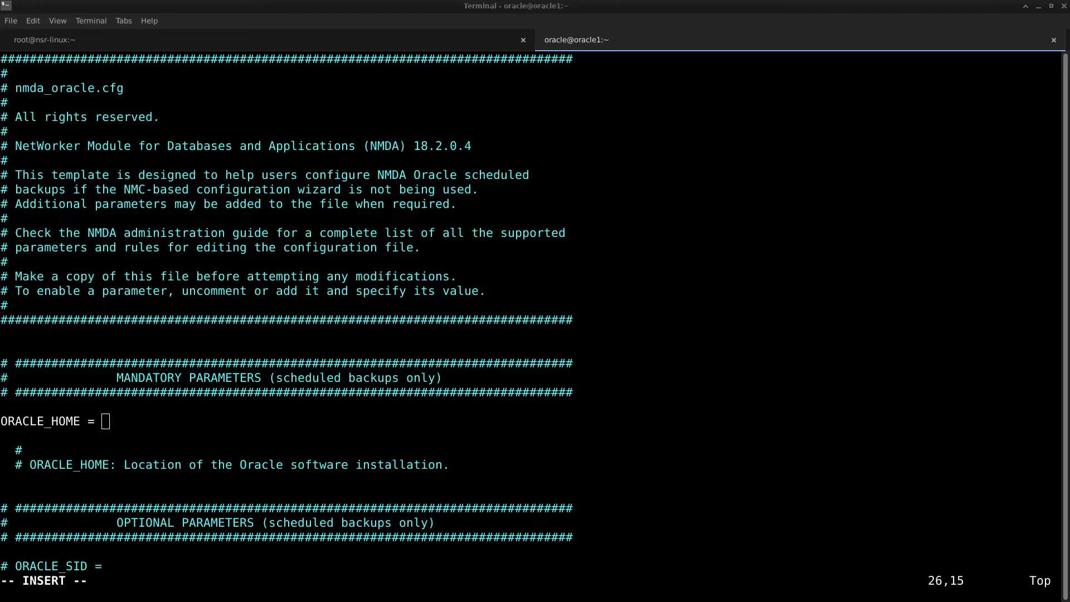
pyautogui.middleClick(238, 422)
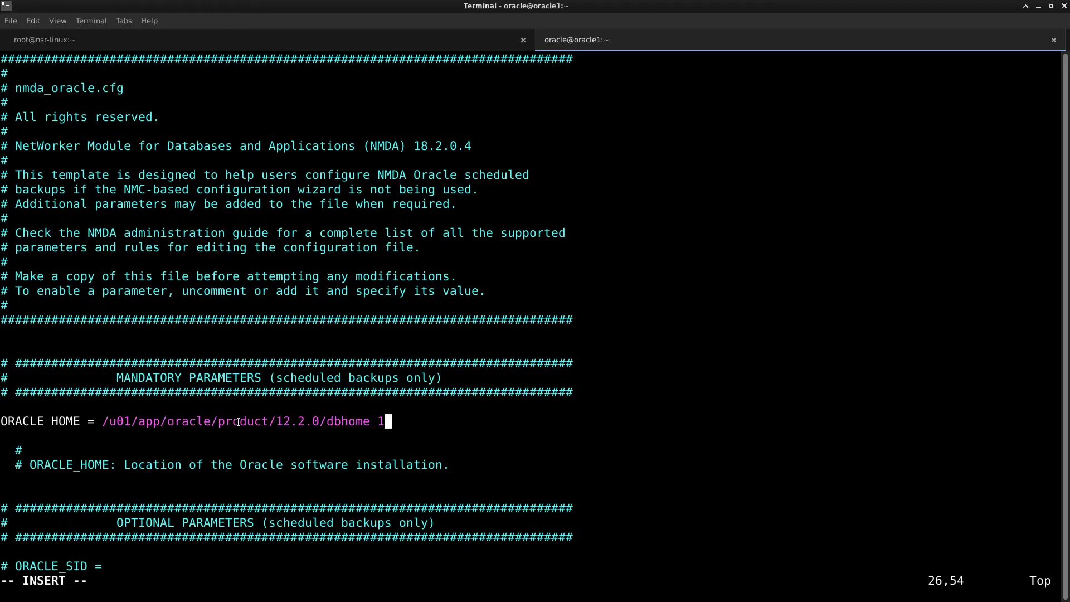
pyautogui.press('Escape')
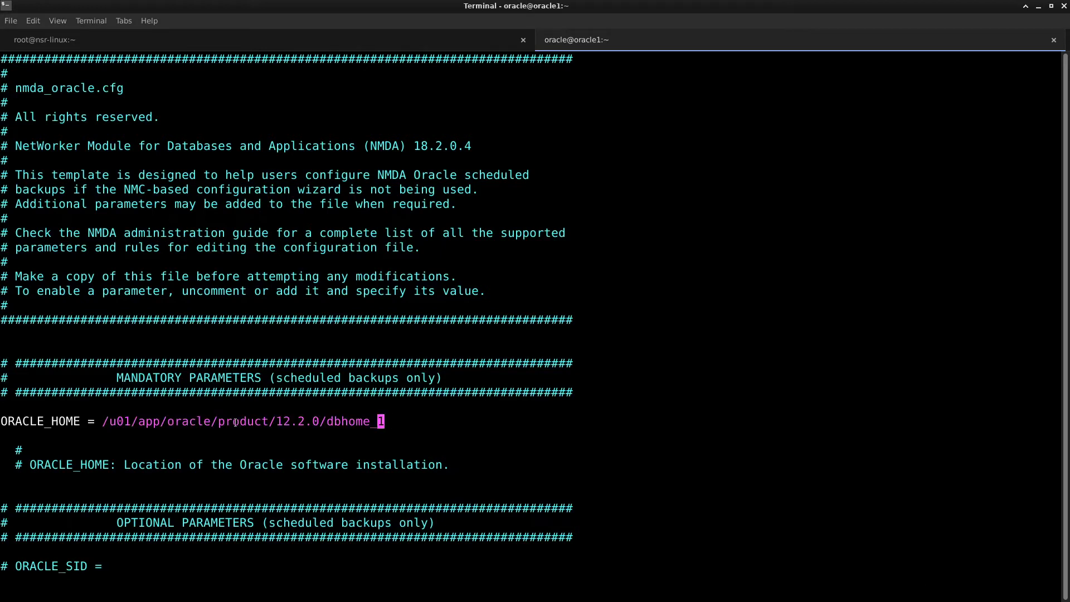
# Uncomment the ORACLE_SID parameter in the optional section and set it to orcl
pyautogui.press('Down')
pyautogui.press('Down')
pyautogui.press('Down')
pyautogui.press('Down')
pyautogui.press('Down')
pyautogui.press('Down')
pyautogui.press('Down')
pyautogui.press('Down')
pyautogui.press('Down')
pyautogui.press('Down')
pyautogui.press('I')
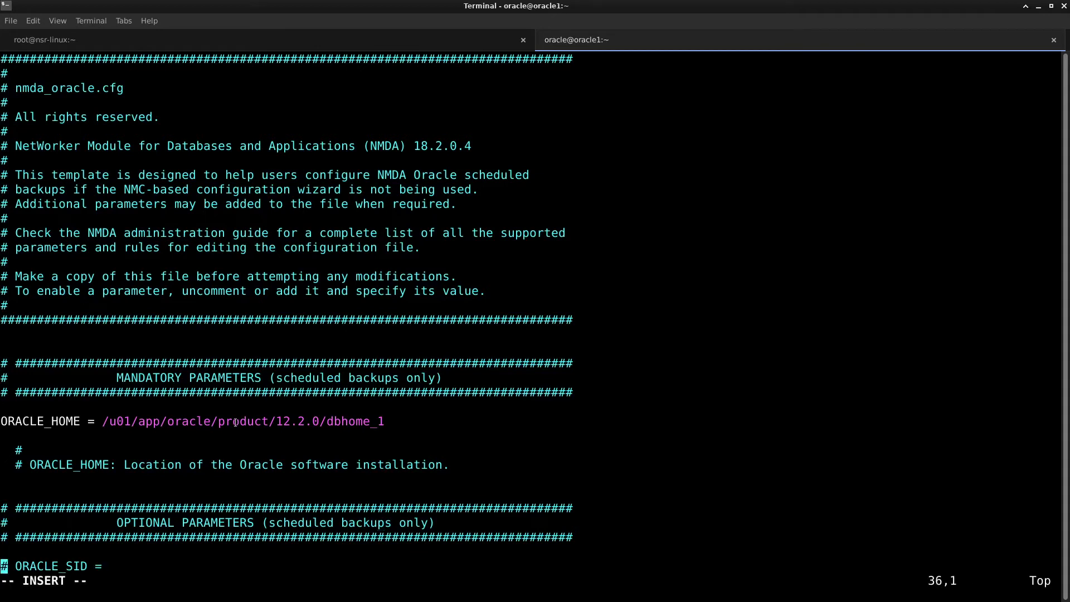
pyautogui.press('Delete')
pyautogui.press('Delete')
pyautogui.press('Escape')
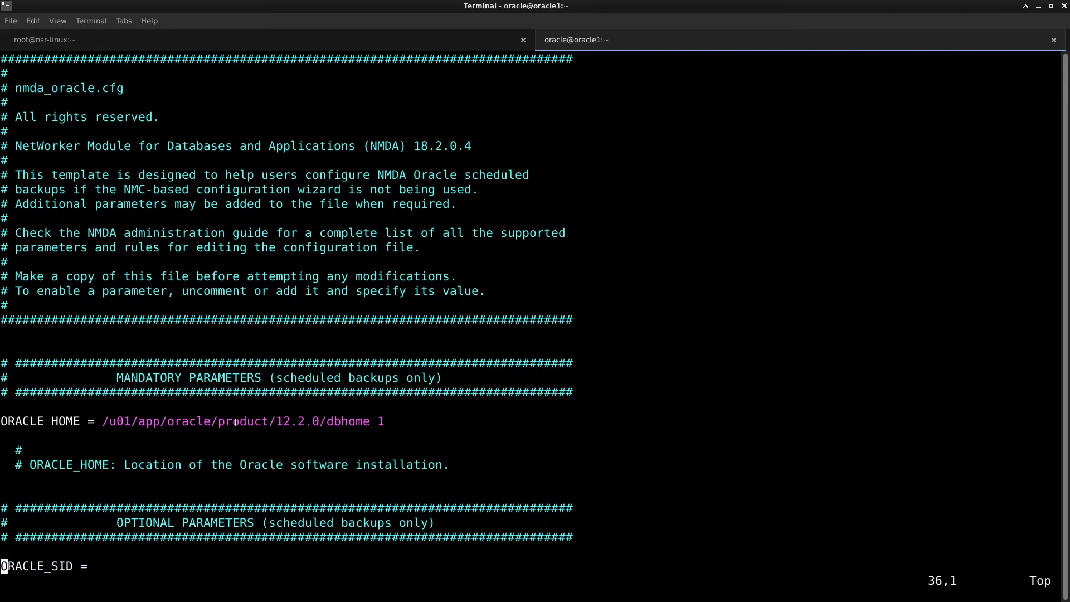
pyautogui.write('$a ')
pyautogui.write('or')
pyautogui.write('cl')
pyautogui.press('Escape')
# Uncomment the ORACLE_USER parameter and set it to sysadm
pyautogui.press('Down')
pyautogui.press('Down')
pyautogui.press('Up')
pyautogui.press('Left')
pyautogui.press('Left')
pyautogui.press('Left')
pyautogui.press('Left')
pyautogui.press('Left')
pyautogui.press('Left')
pyautogui.press('Left')
pyautogui.press('Left')
pyautogui.press('Left')
pyautogui.press('Left')
pyautogui.press('Left')
pyautogui.press('Left')
pyautogui.press('Left')
pyautogui.press('Left')
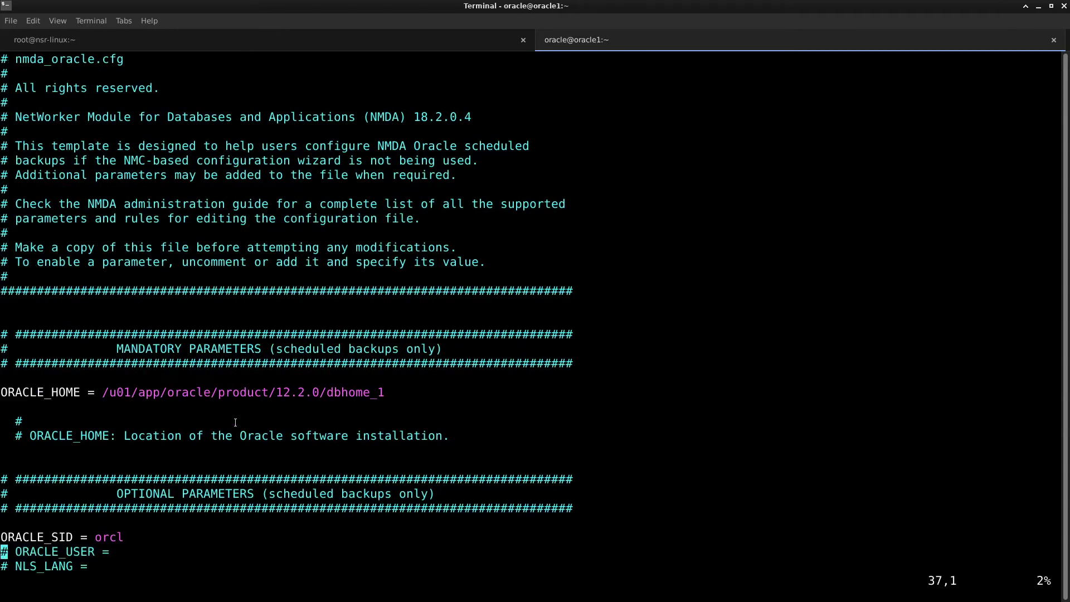
pyautogui.press('x')
pyautogui.press('x')
pyautogui.hotkey('shift', 'a')
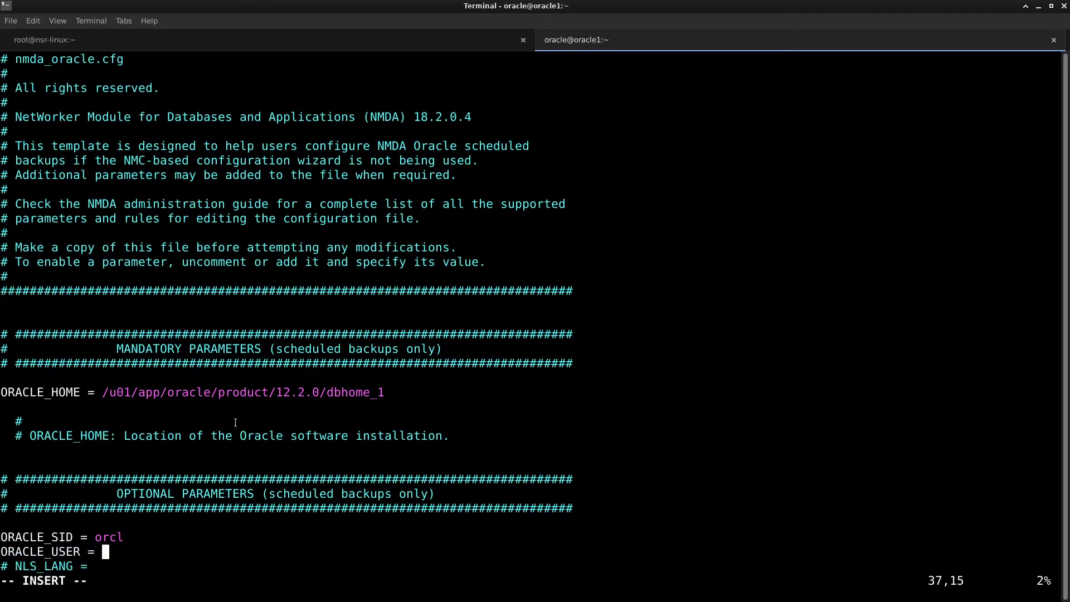
pyautogui.write('sysadm')
# Uncomment the NLS_LANG parameter and set it to American_America.UTF8
pyautogui.press('Down')
pyautogui.press('Left')
pyautogui.press('Left')
pyautogui.press('Left')
pyautogui.press('Left')
pyautogui.press('Left')
pyautogui.press('Left')
pyautogui.press('Left')
pyautogui.press('Left')
pyautogui.press('Left')
pyautogui.press('Left')
pyautogui.press('Left')
pyautogui.press('Left')
pyautogui.press('Delete')
pyautogui.press('Delete')
pyautogui.press('Delete')
pyautogui.press('End')
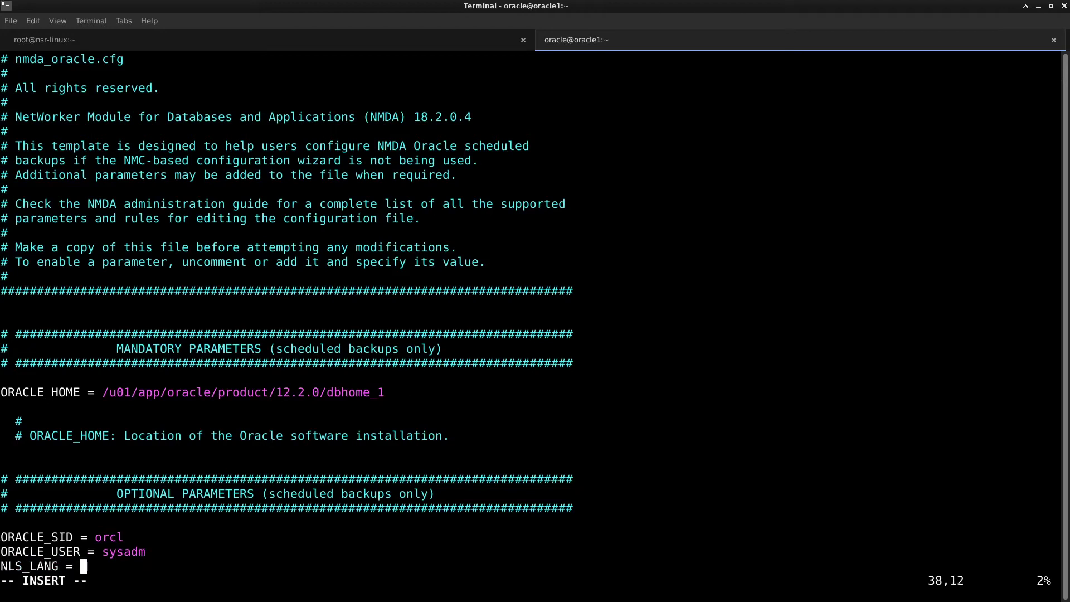
pyautogui.click(385, 545)
pyautogui.write('American_America.UTF8')
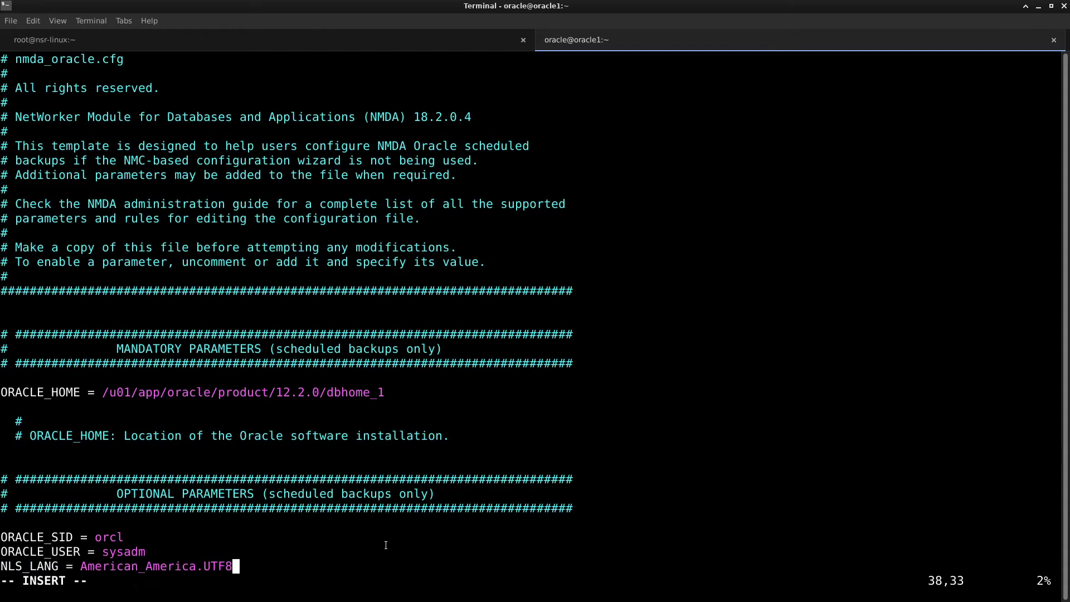
# Uncomment the TNS_ADMIN parameter and set it to /u01/app/oracle/product/12.2.0/dbhome_1/network/admin
pyautogui.write('# NSR_RMAN_ARGUMENTS = # TNS_ADMIN =')
pyautogui.write('# PRECMD =')
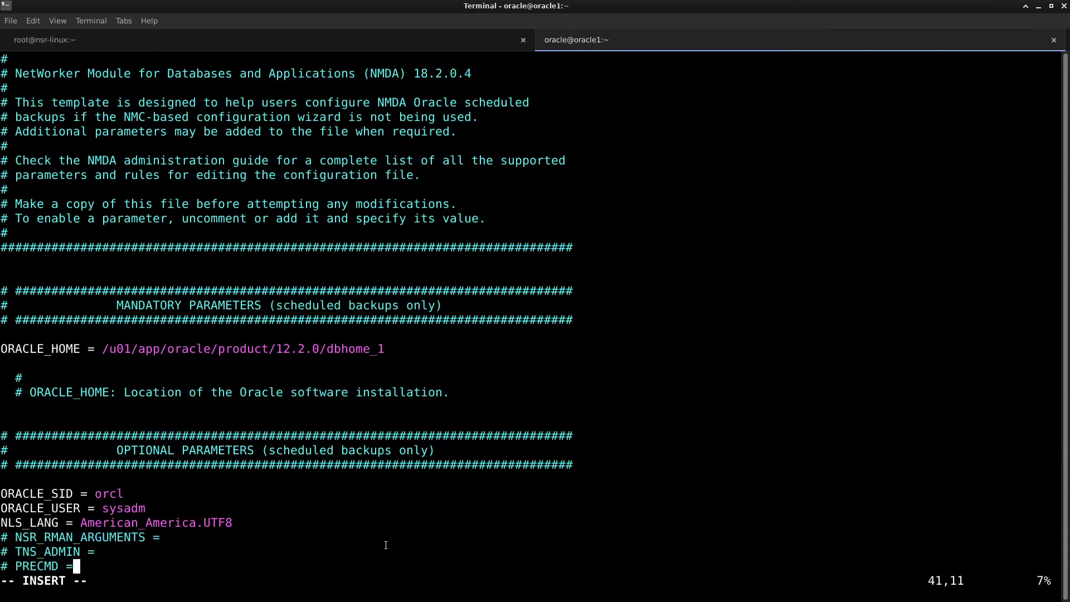
pyautogui.write('# POSTCMD =')
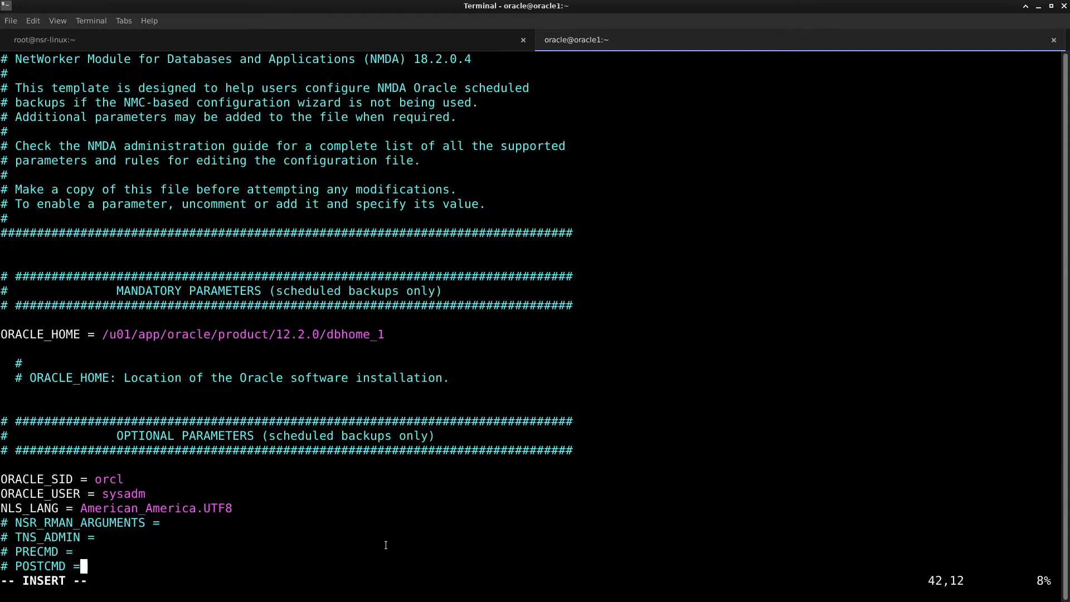
pyautogui.press('Up')
pyautogui.press('Up')
pyautogui.press('Up')
pyautogui.press('Down')
pyautogui.press('Home')
pyautogui.press('Delete')
pyautogui.press('Delete')
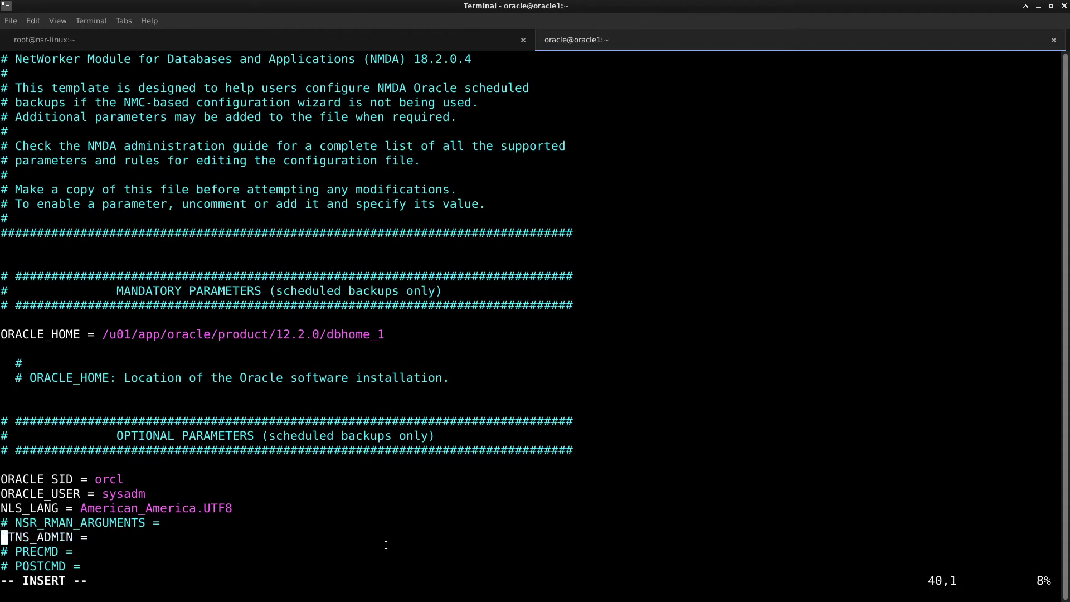
pyautogui.press('End')
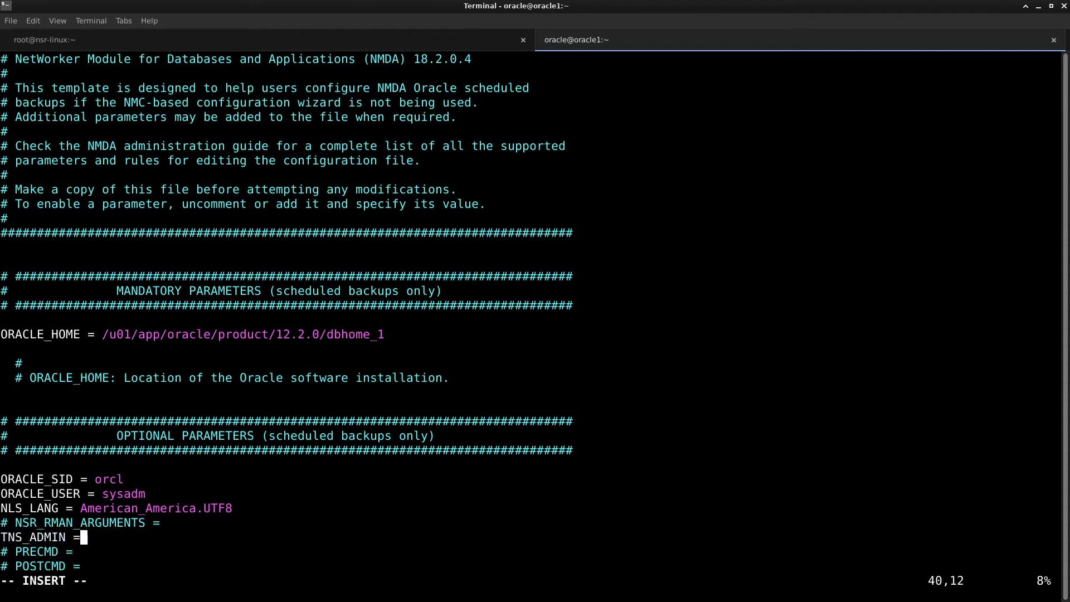
pyautogui.hotkey('alt', 'Tab')
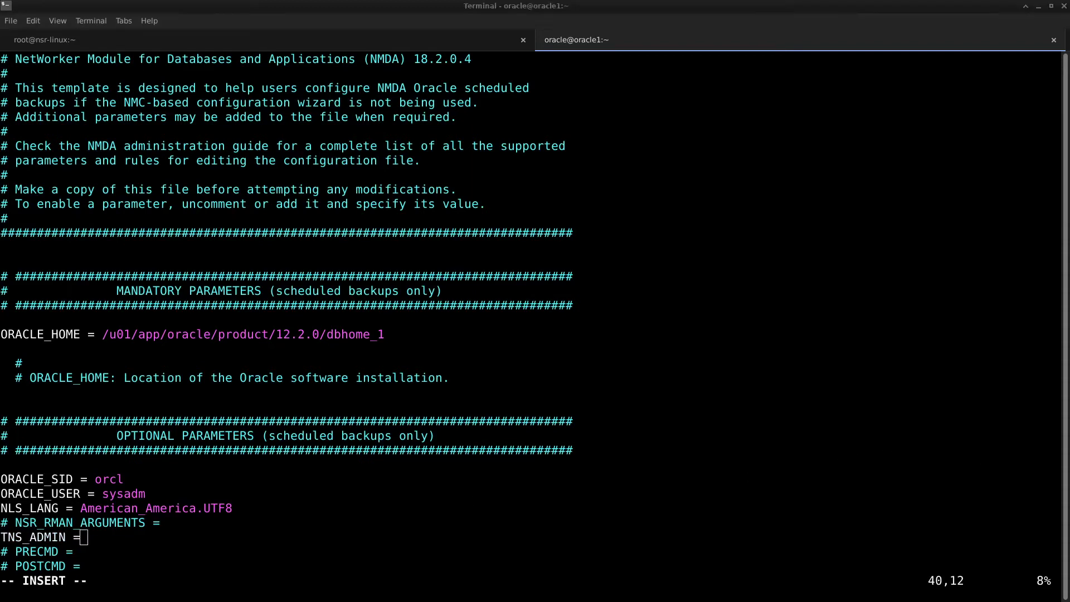
pyautogui.click(337, 534)
pyautogui.write('/u01/app/oracle/product/12.2.0/dbhome_1/network/admin')
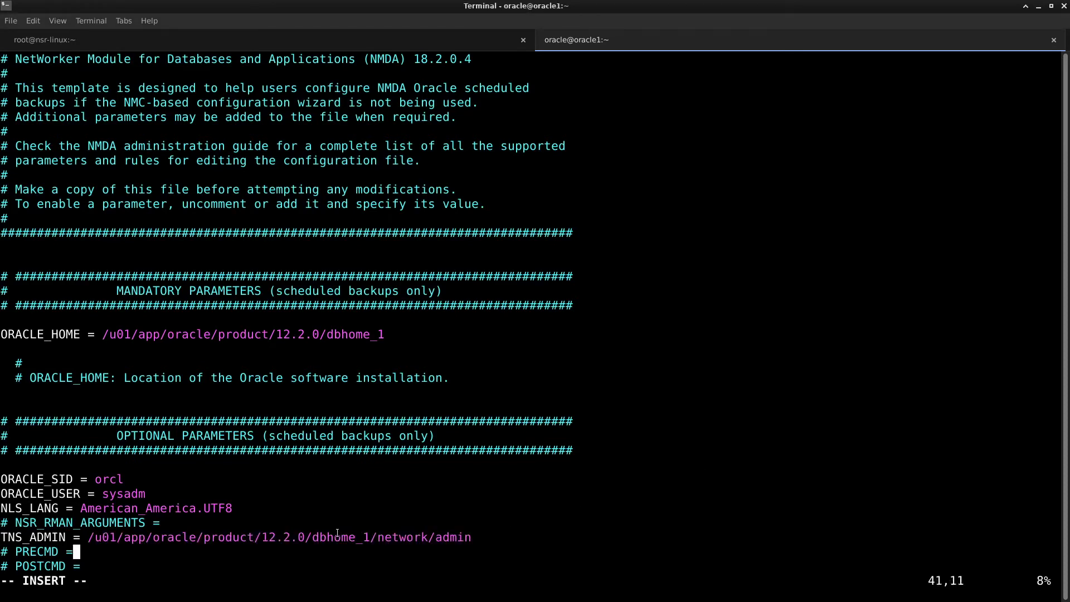
# Examine the remaining optional parameters and their descriptions in nmda_oracle.cfg
pyautogui.press('Down')
pyautogui.press('Down')
pyautogui.press('Down')
pyautogui.press('Down')
pyautogui.press('Down')
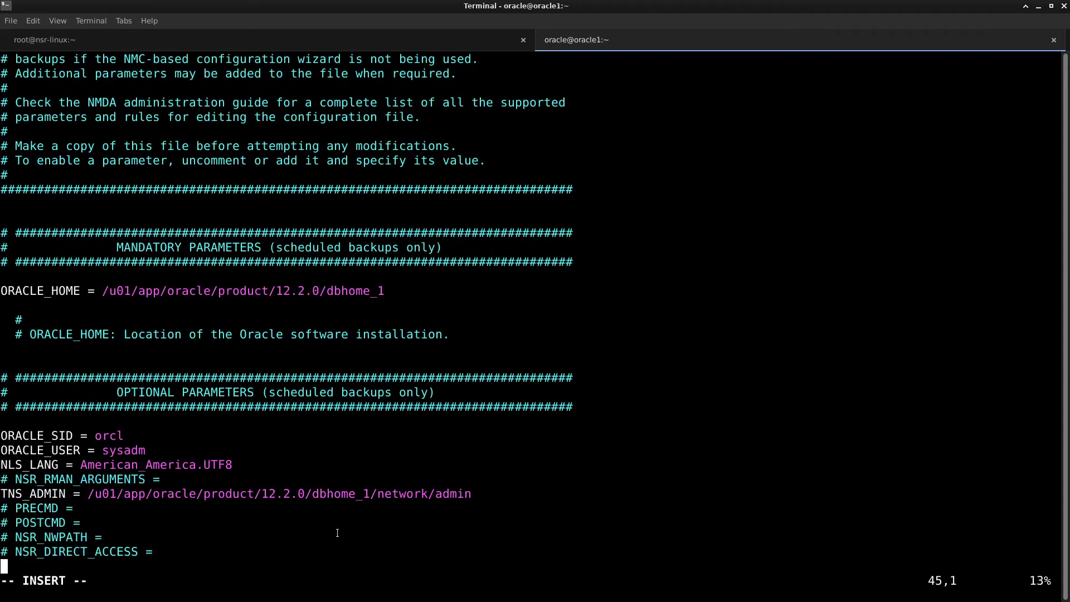
pyautogui.press('Down')
pyautogui.press('Down')
pyautogui.press('Down')
pyautogui.press('Down')
pyautogui.press('Down')
pyautogui.press('Down')
pyautogui.press('Down')
pyautogui.press('Down')
pyautogui.press('Down')
pyautogui.press('Down')
pyautogui.press('Down')
pyautogui.press('Down')
pyautogui.press('Down')
pyautogui.press('Down')
pyautogui.press('Down')
pyautogui.press('Down')
pyautogui.press('Down')
pyautogui.press('Down')
pyautogui.press('Down')
pyautogui.press('Down')
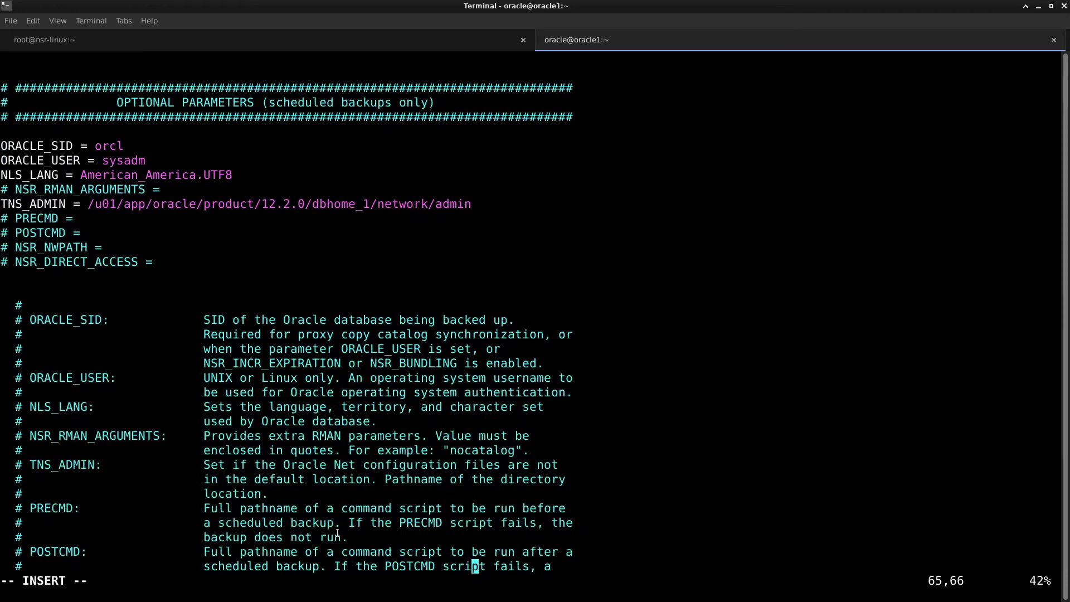
# Save the changes to nmda_oracle.cfg and quit vi
pyautogui.press('Escape')
pyautogui.write(':wq')
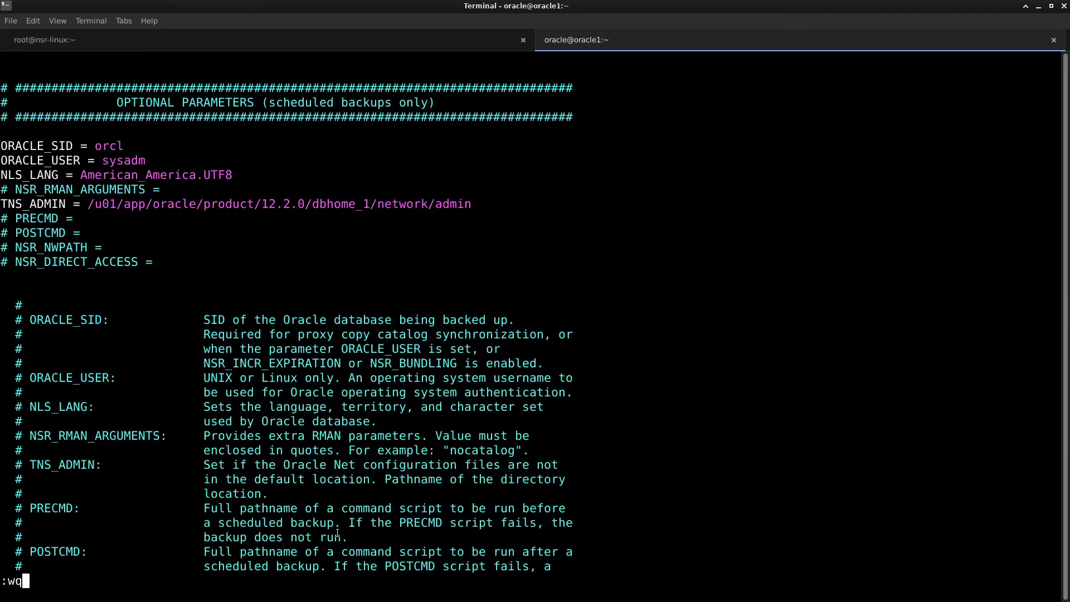
pyautogui.press('Return')
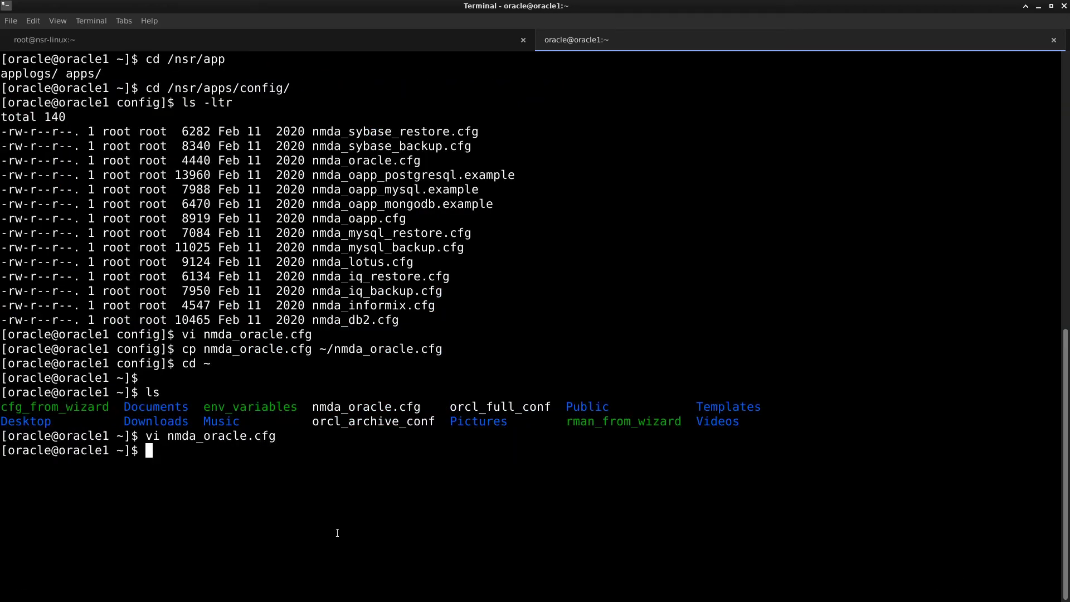
# Print the working directory and compose the full path /home/oracle/nmda_oracle.cfg on the command line
pyautogui.write('pwd')
pyautogui.press('Return')
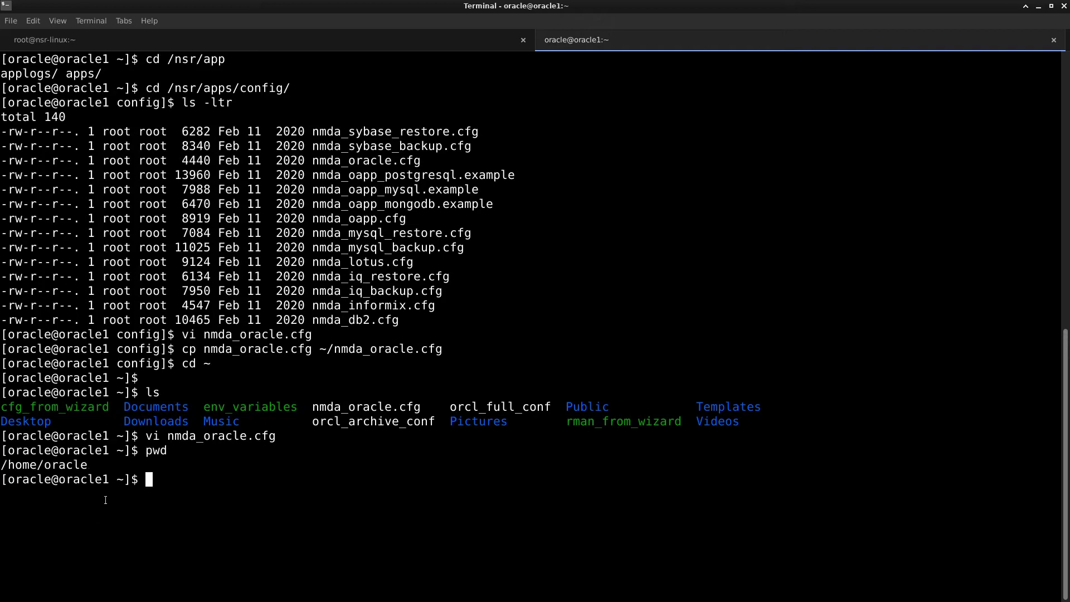
pyautogui.doubleClick(79, 465)
pyautogui.rightClick(212, 480)
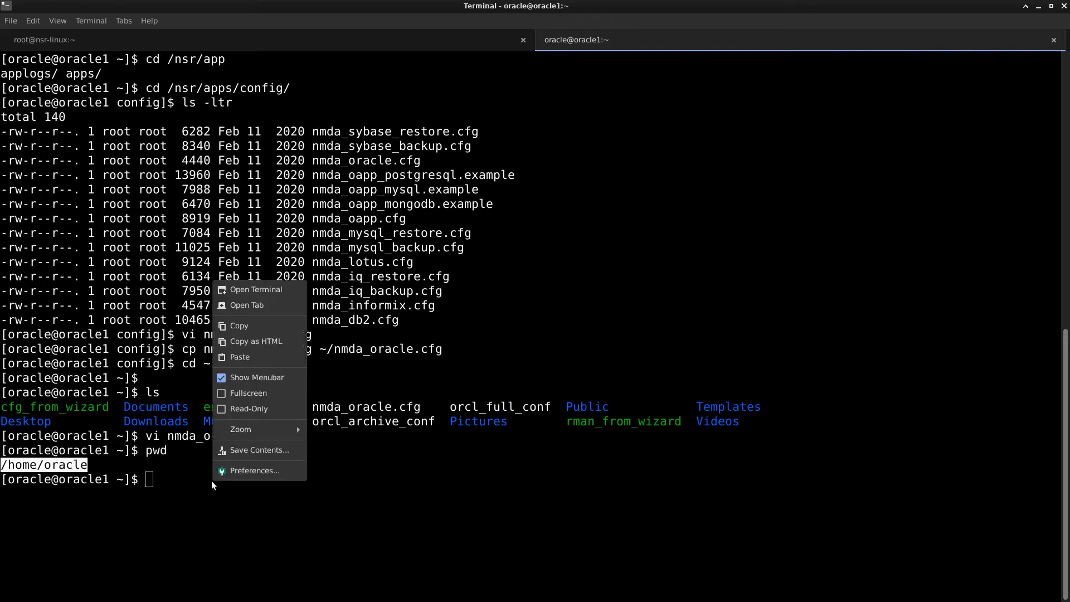
pyautogui.middleClick(191, 487)
pyautogui.write('/home/oracle/')
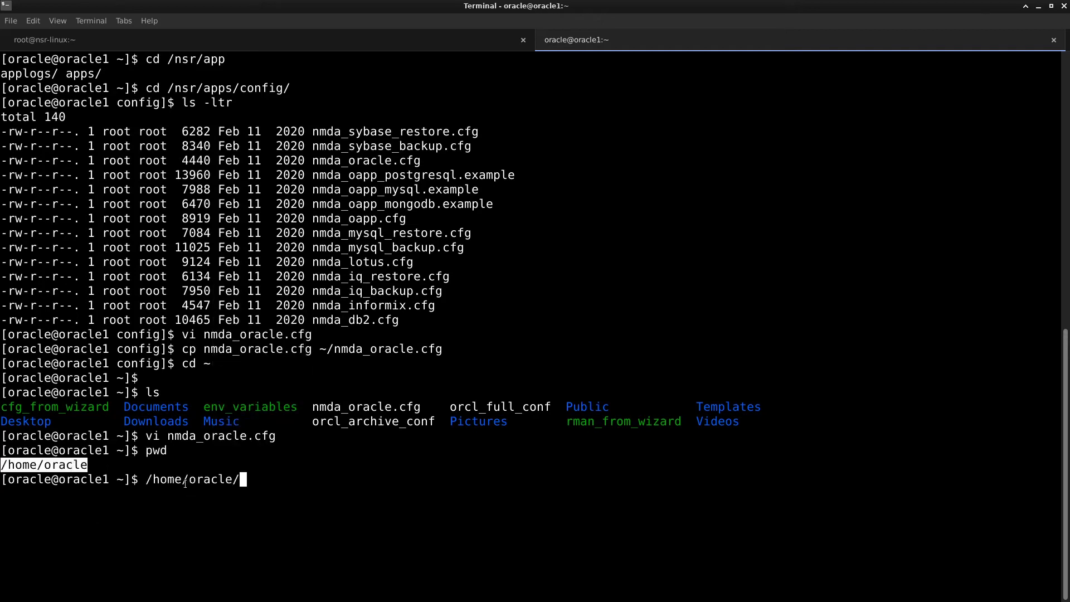
pyautogui.doubleClick(245, 436)
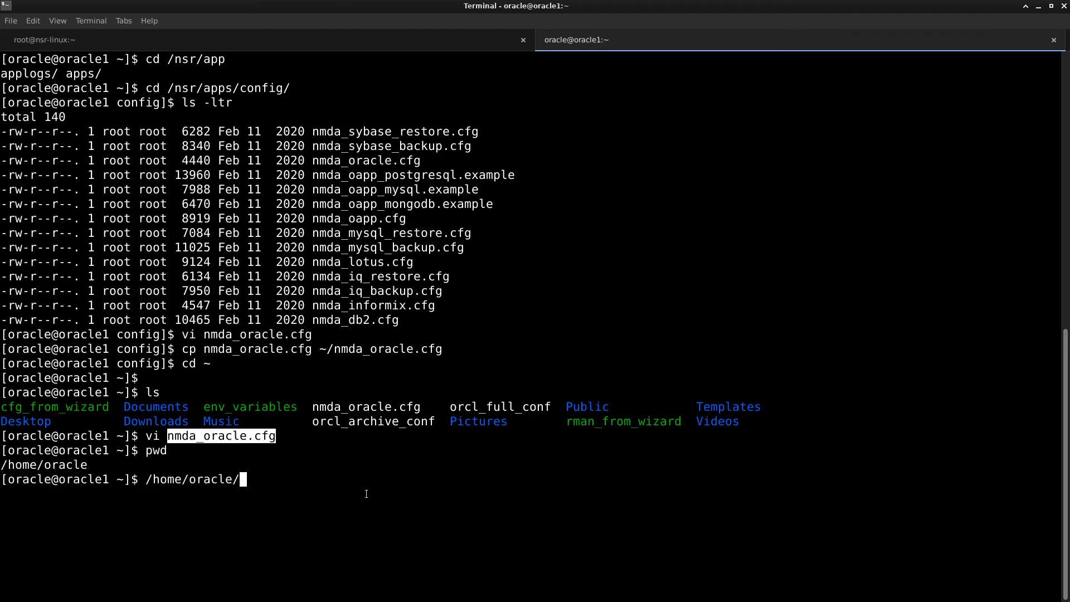
pyautogui.middleClick(366, 494)
pyautogui.click(381, 519)
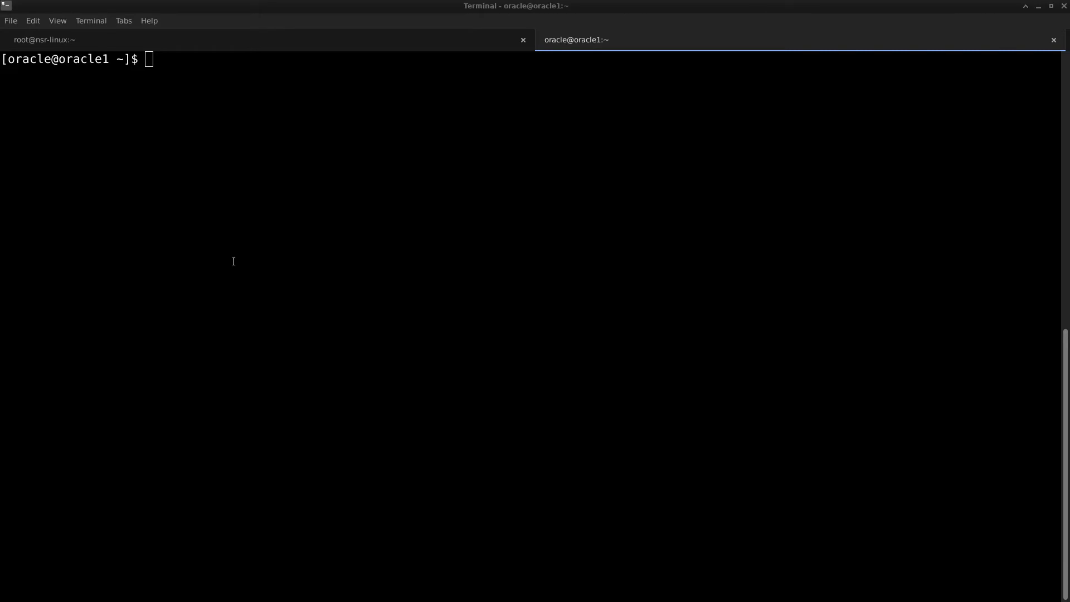
# List all files in the oracle home directory in long format, including hidden ones
pyautogui.click(225, 229)
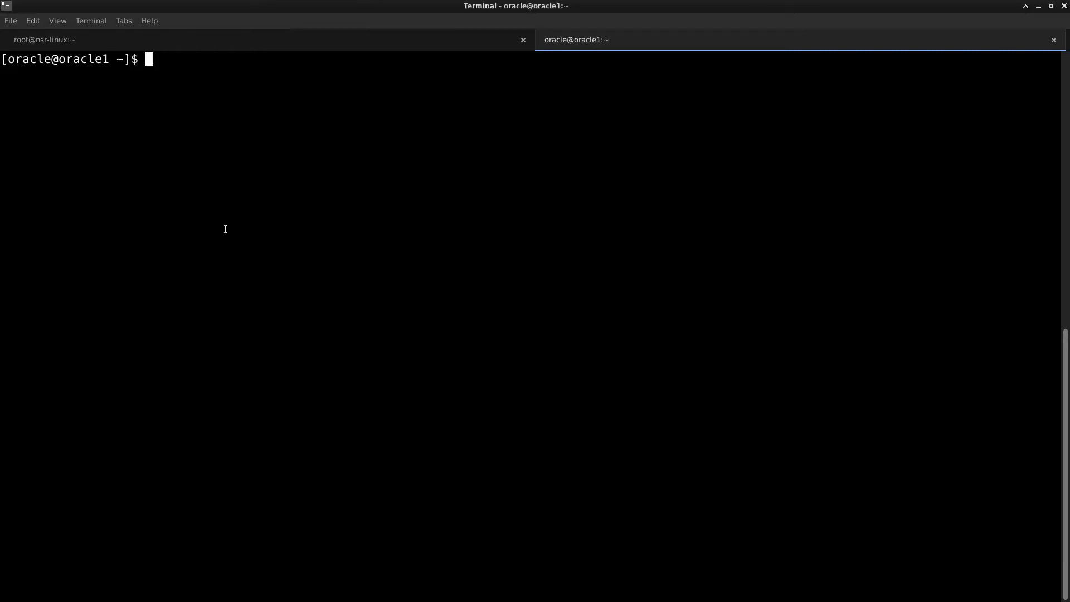
pyautogui.write('ls -la')
pyautogui.press('Return')
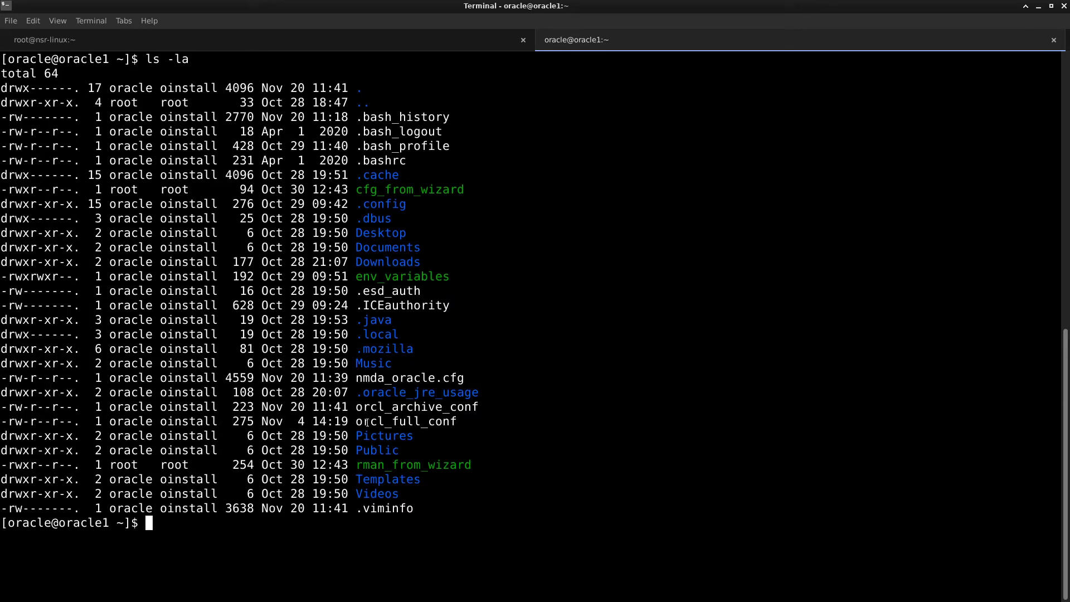
# Clear the terminal and display the contents of the orcl_full_conf file
pyautogui.doubleClick(367, 422)
pyautogui.hotkey('ctrl', 'c')
pyautogui.write('cat')
pyautogui.press('BackSpace')
pyautogui.press('BackSpace')
pyautogui.press('BackSpace')
pyautogui.press('BackSpace')
pyautogui.write('clear')
pyautogui.press('Return')
pyautogui.write('cat')
pyautogui.middleClick(557, 245)
pyautogui.press('Return')
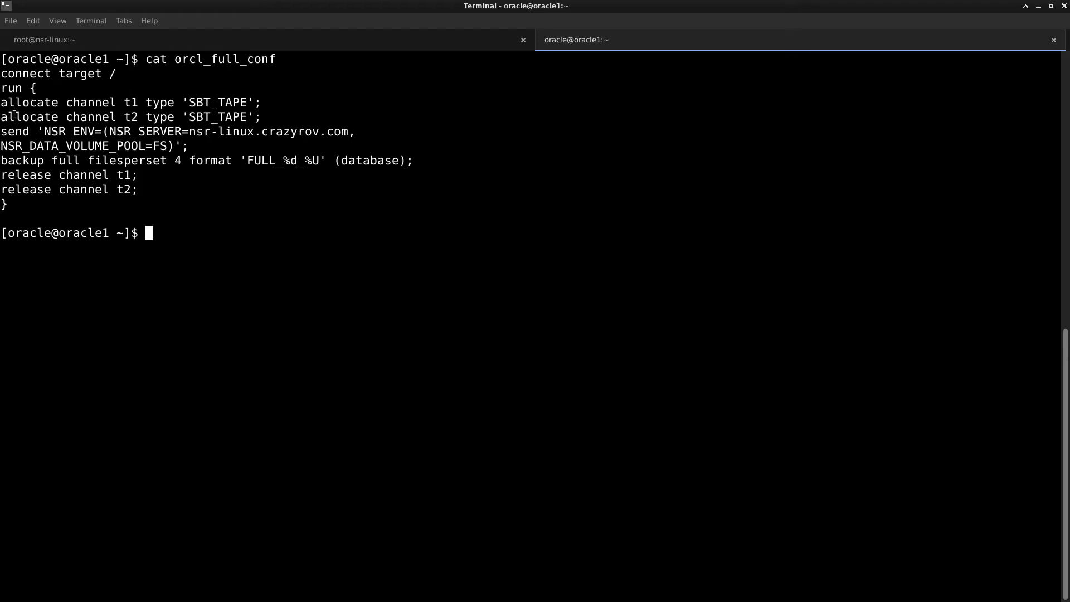
# Examine the channel allocation, NSR_ENV send, full backup and channel release lines of the orcl_full_conf RMAN script
pyautogui.moveTo(4, 105); pyautogui.dragTo(267, 119)
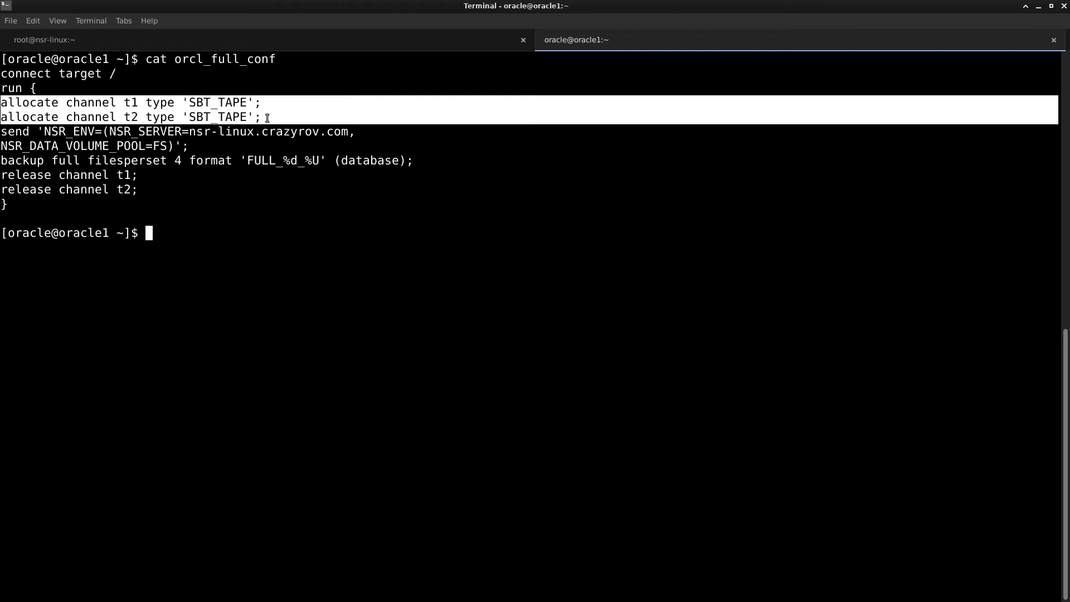
pyautogui.moveTo(4, 132); pyautogui.dragTo(177, 144)
pyautogui.moveTo(190, 145); pyautogui.dragTo(192, 146)
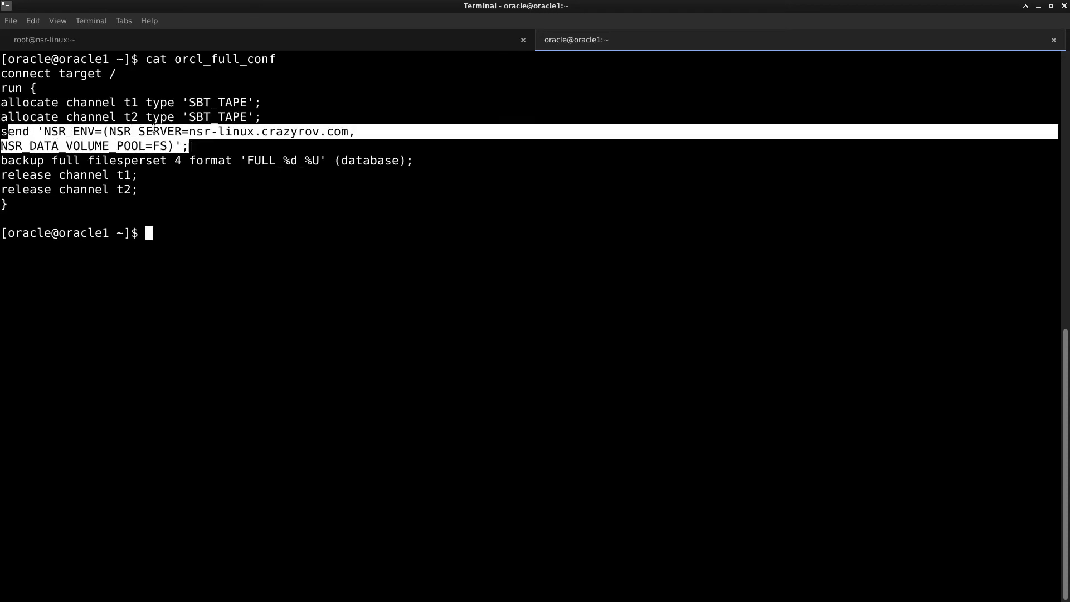
pyautogui.click(204, 133)
pyautogui.doubleClick(204, 133)
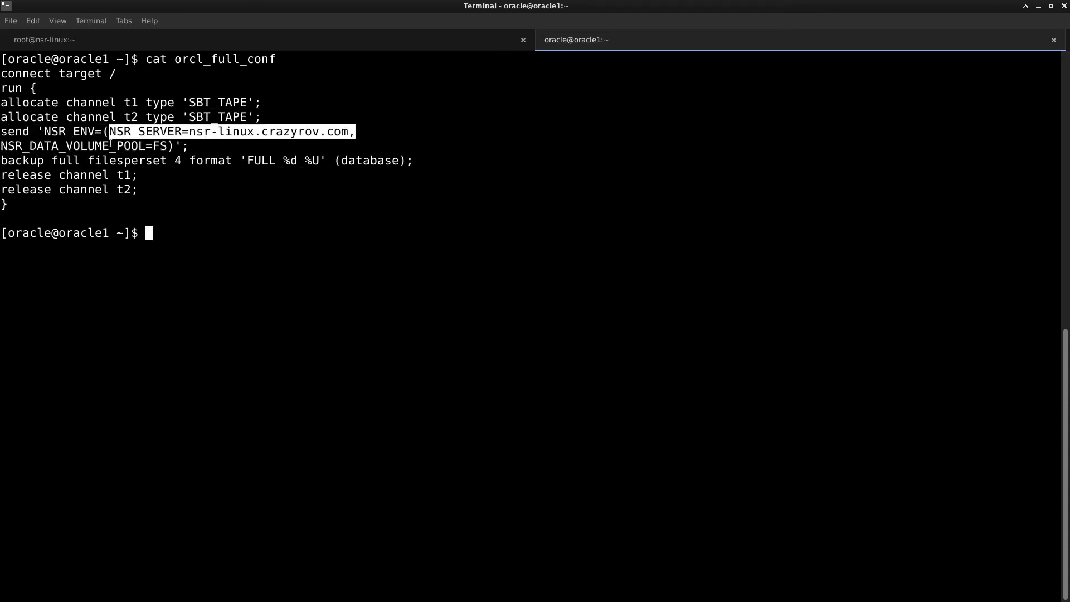
pyautogui.click(63, 147)
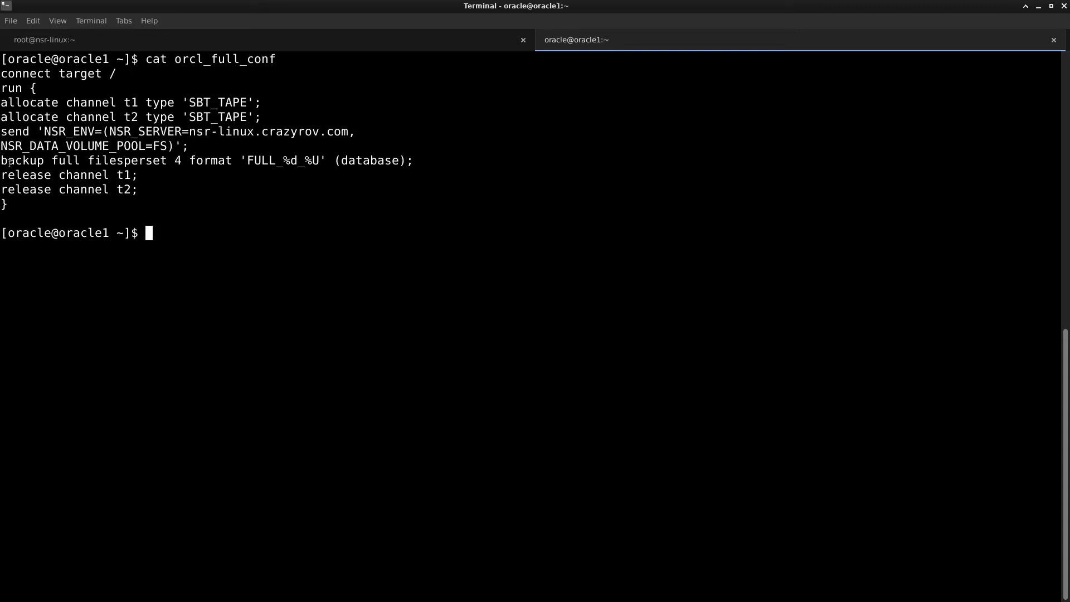
pyautogui.moveTo(3, 160); pyautogui.dragTo(170, 160)
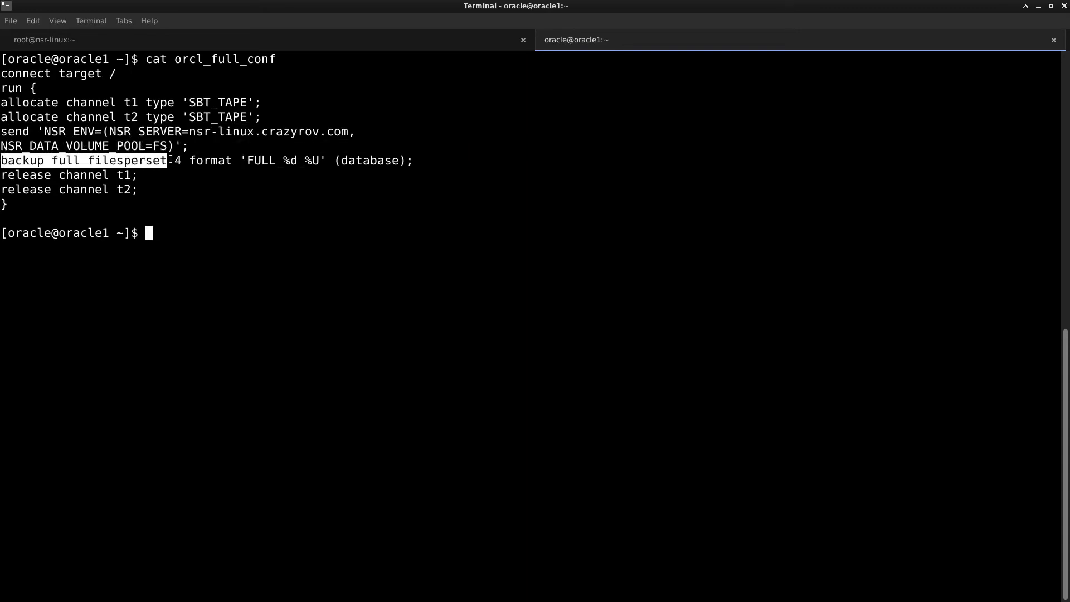
pyautogui.click(138, 163)
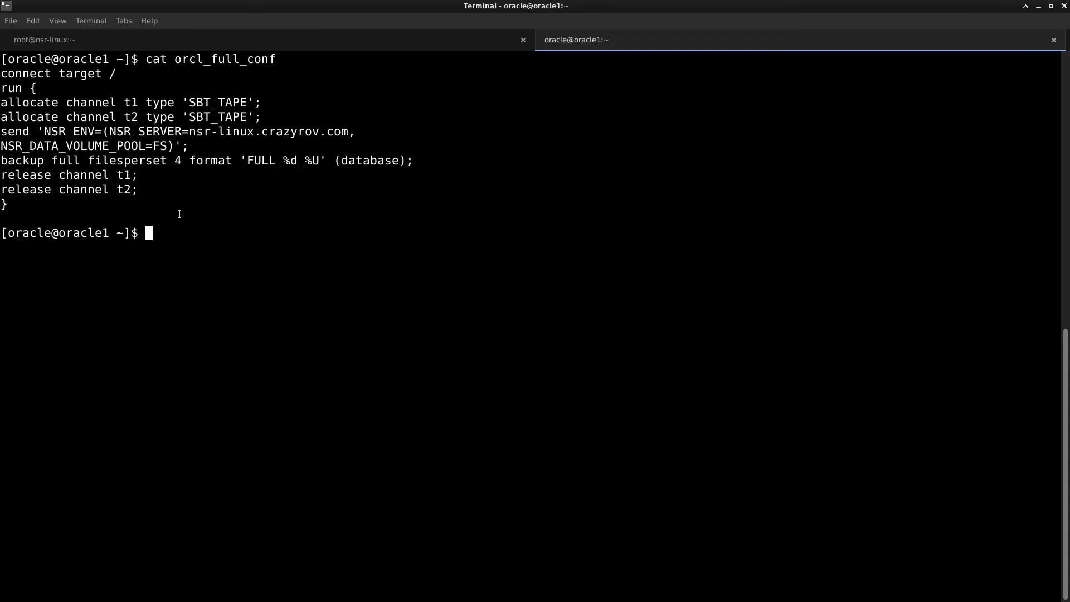
pyautogui.moveTo(2, 176); pyautogui.dragTo(191, 182)
# Print the working directory and list its files to have the configuration file paths at hand
pyautogui.click(207, 233)
pyautogui.write('pwd')
pyautogui.press('Return')
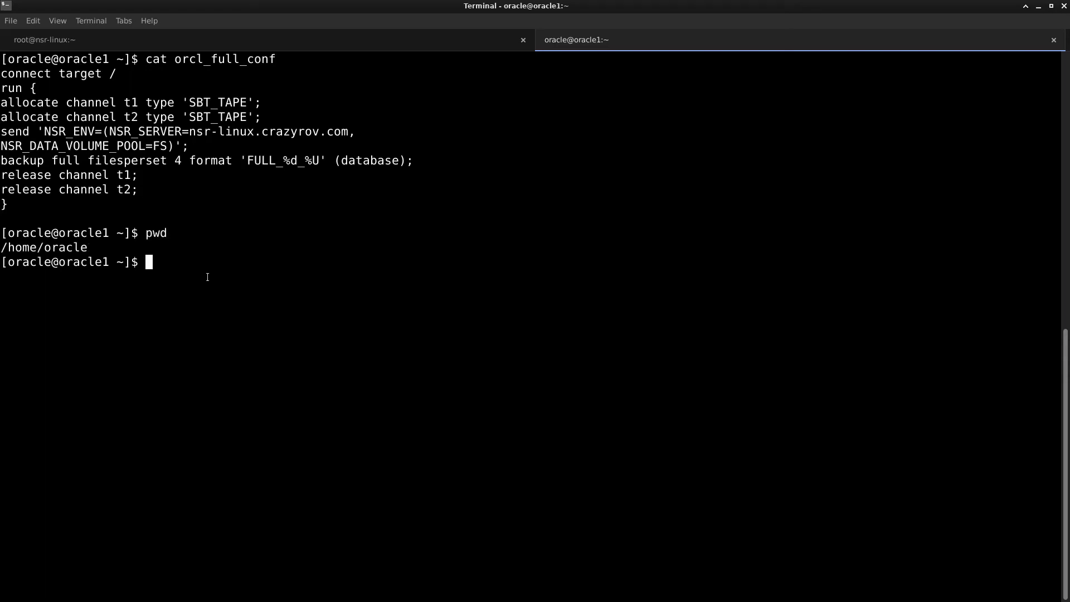
pyautogui.write('ls')
pyautogui.press('Return')
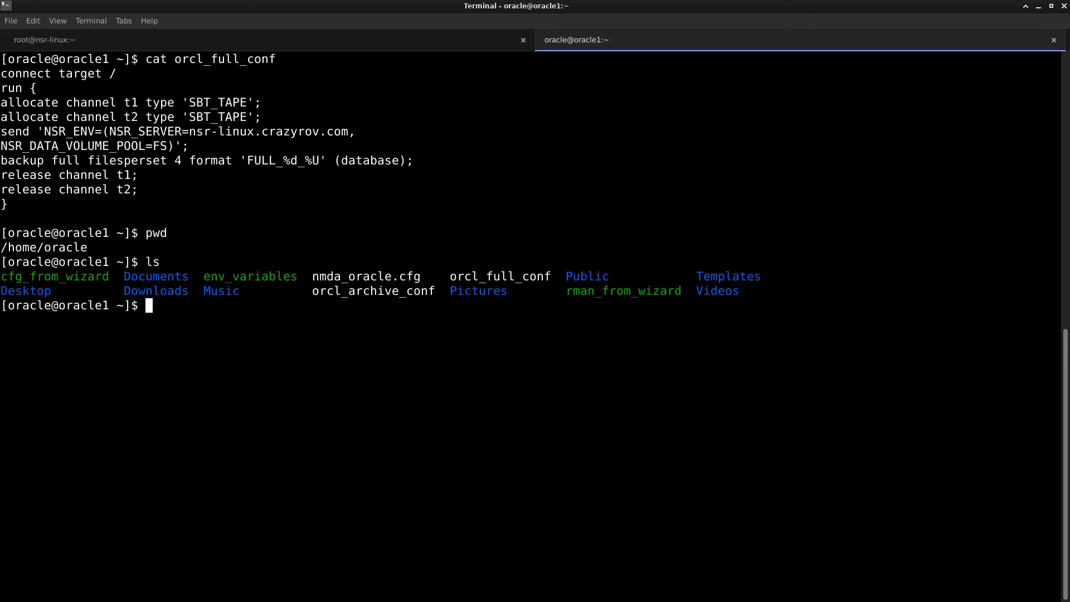
# Switch to NetWorker Administration and define a new client named oracle1.crazyrov.com through its properties, assigned to the Demo_Oracle protection group
pyautogui.hotkey('alt', 'Tab')
pyautogui.rightClick(246, 156)
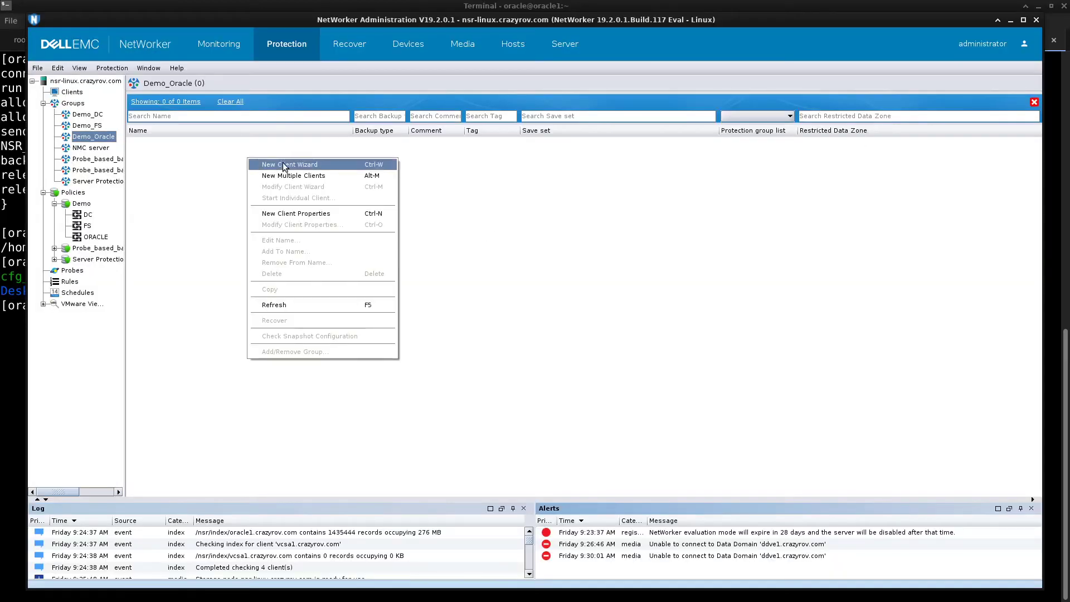
pyautogui.click(277, 215)
pyautogui.click(406, 119)
pyautogui.write('oracle1.crazyrov.com')
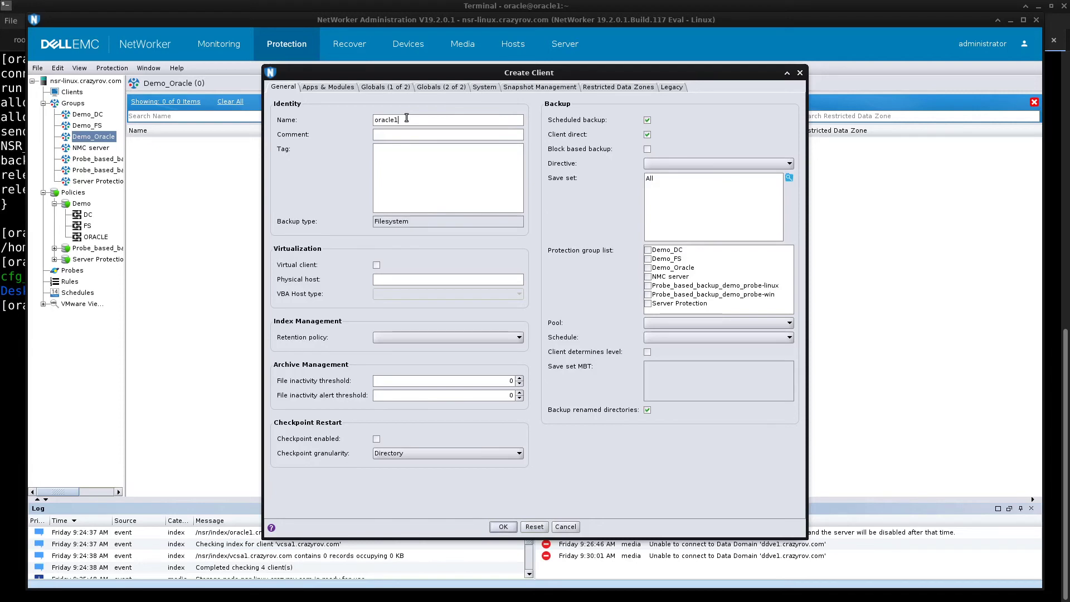
pyautogui.click(648, 269)
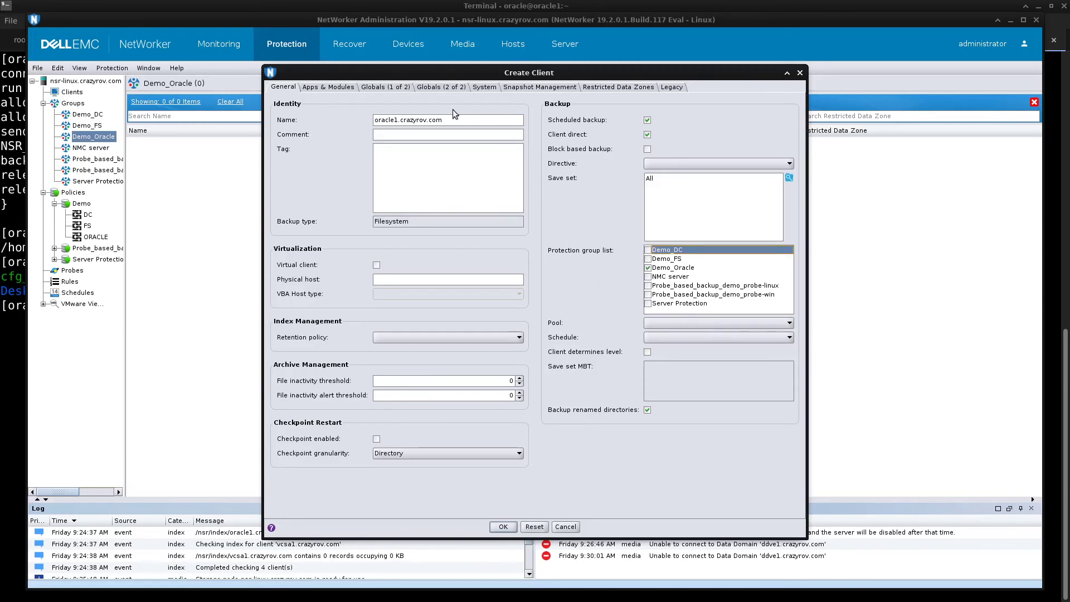
# Enter nsrdasv -z /home/oracle as the new client's backup command, copying the directory path from the terminal
pyautogui.click(329, 89)
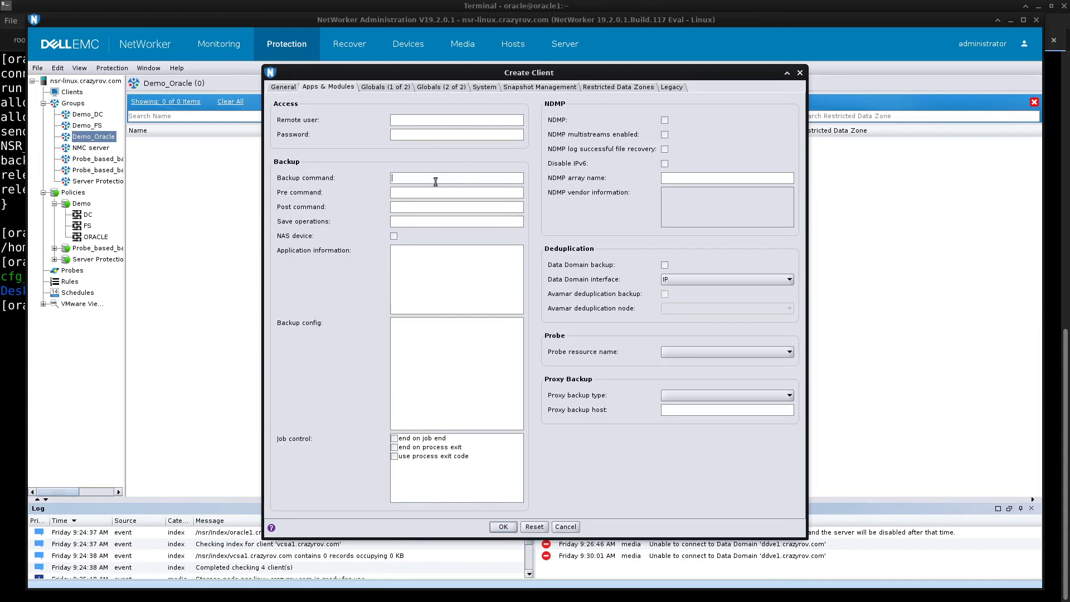
pyautogui.write('nsrdasv -z')
pyautogui.hotkey('alt', 'Tab')
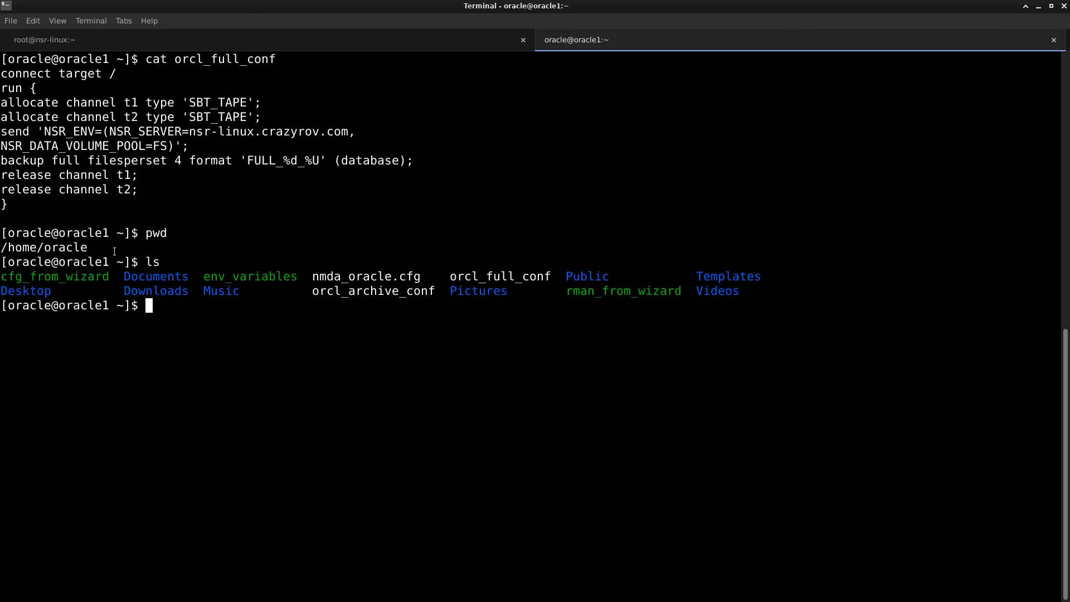
pyautogui.doubleClick(65, 249)
pyautogui.rightClick(65, 248)
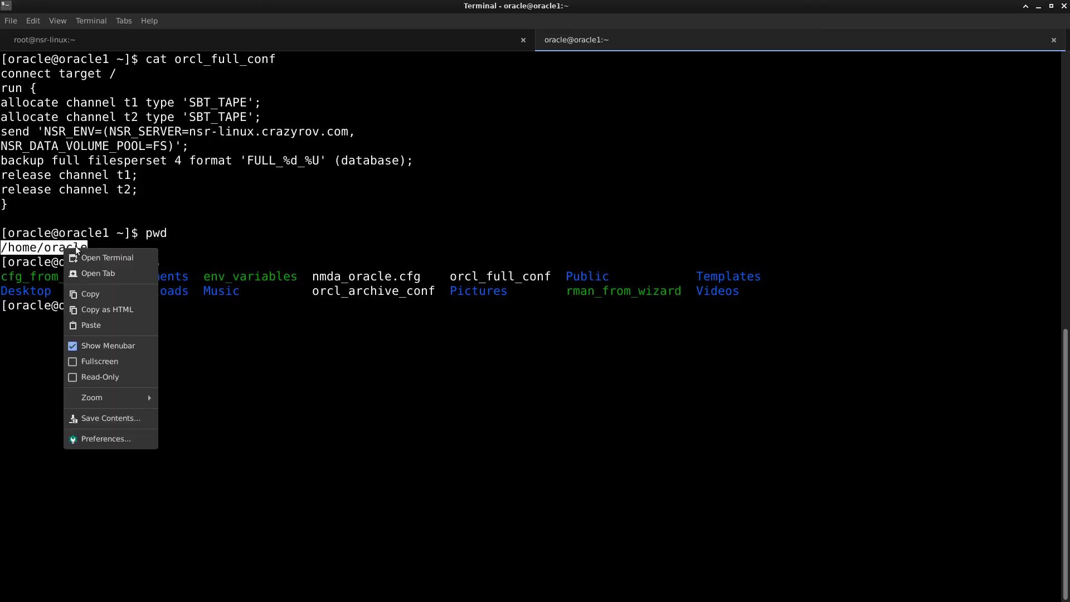
pyautogui.click(111, 294)
pyautogui.hotkey('alt', 'Tab')
pyautogui.tripleClick(505, 180)
pyautogui.click(505, 180)
pyautogui.hotkey('ctrl', 'v')
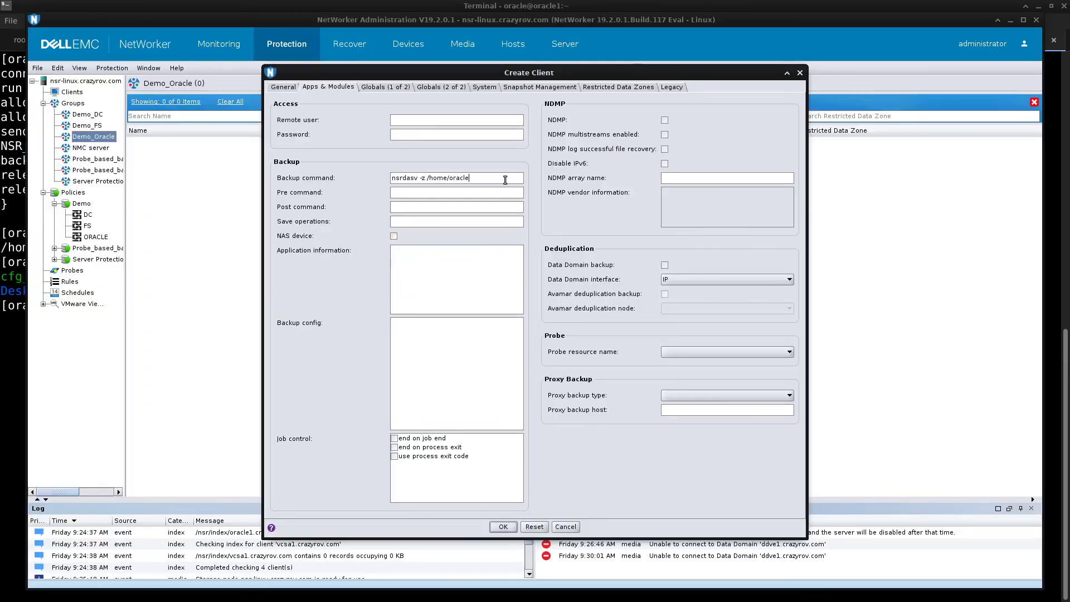
# Append the file name nmda_oracle.cfg, copied from the terminal listing, to the backup command's path
pyautogui.hotkey('alt', 'Tab')
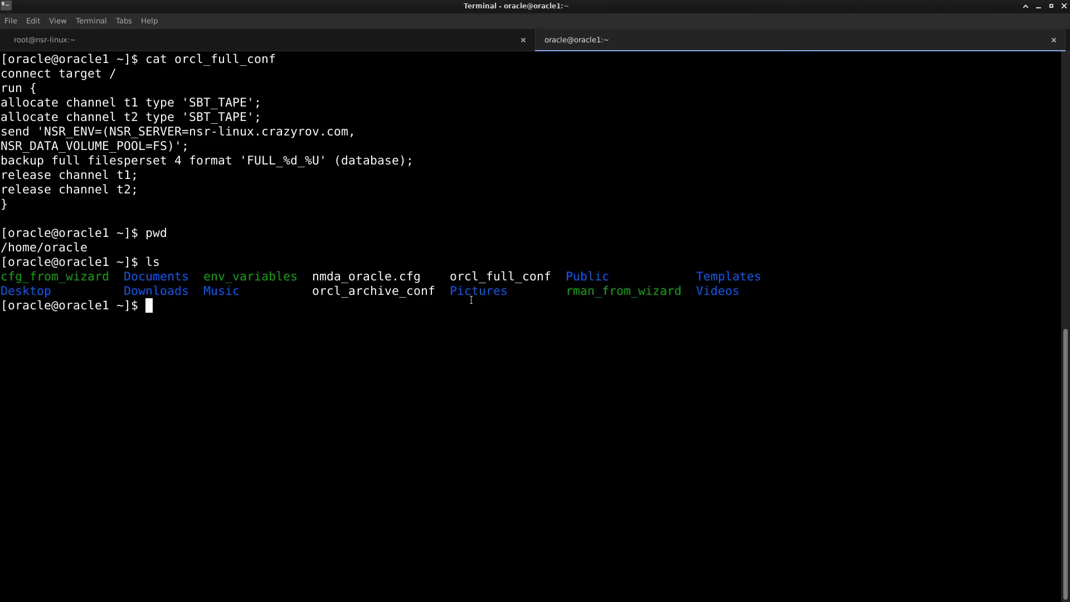
pyautogui.doubleClick(399, 278)
pyautogui.rightClick(399, 277)
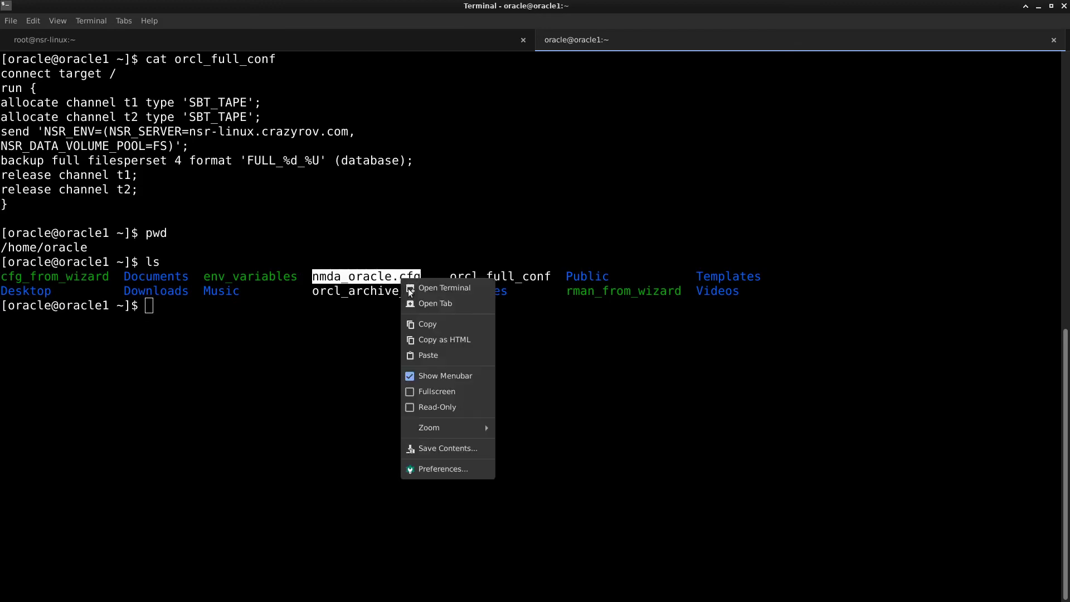
pyautogui.click(431, 325)
pyautogui.hotkey('alt', 'Tab')
pyautogui.click(511, 179)
pyautogui.click(511, 179)
pyautogui.hotkey('ctrl', 'v')
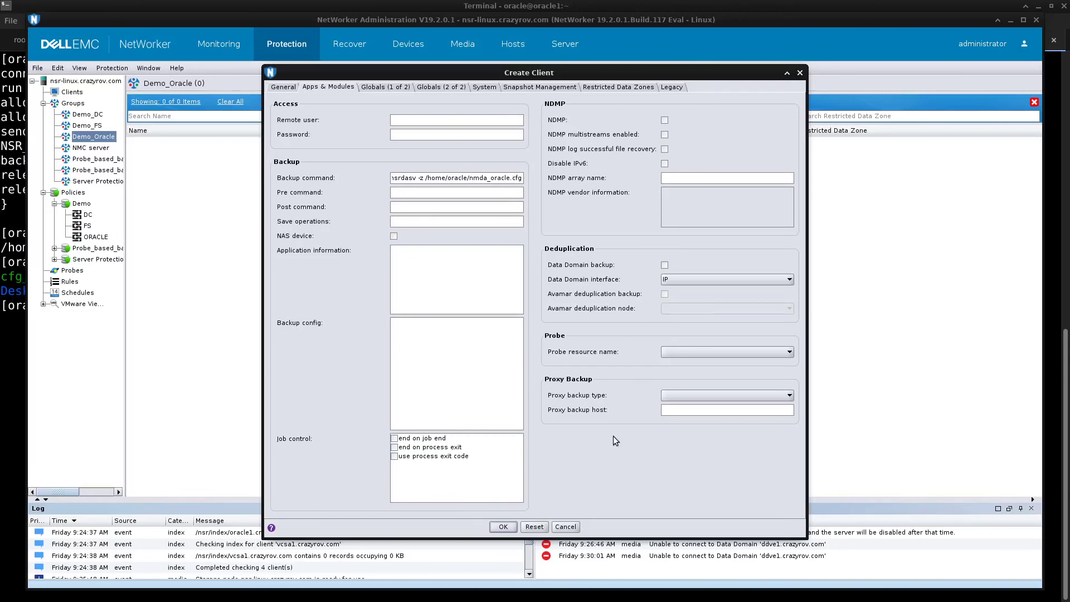
# Replace the client's default save set with the prefix RMAN:/
pyautogui.click(295, 87)
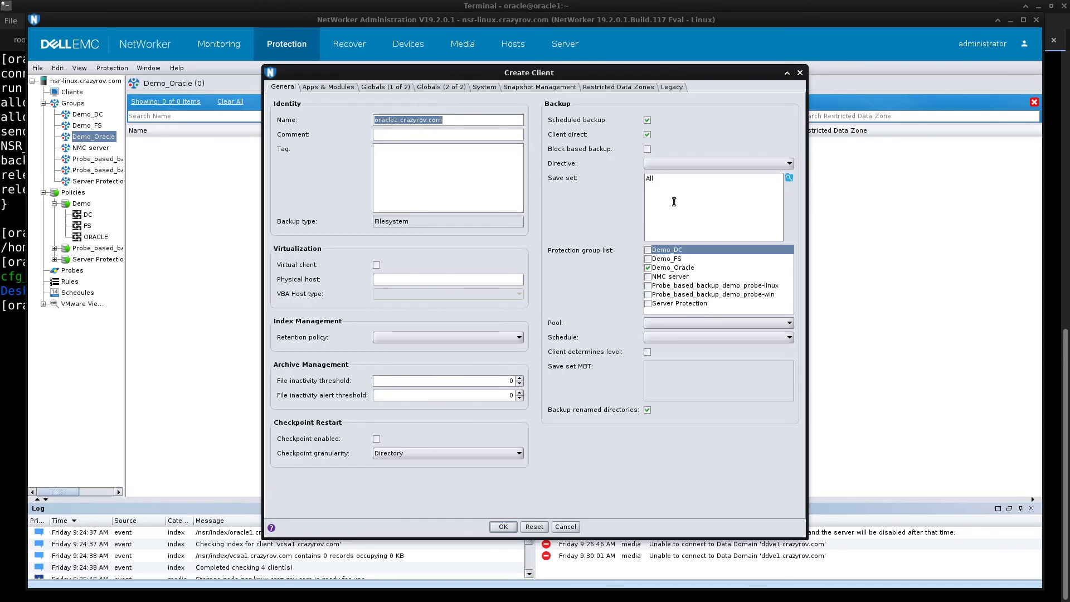
pyautogui.doubleClick(667, 179)
pyautogui.write('RMAN:/')
# Compose the full path /home/oracle/orcl_full_conf in the terminal and copy it
pyautogui.hotkey('alt', 'Tab')
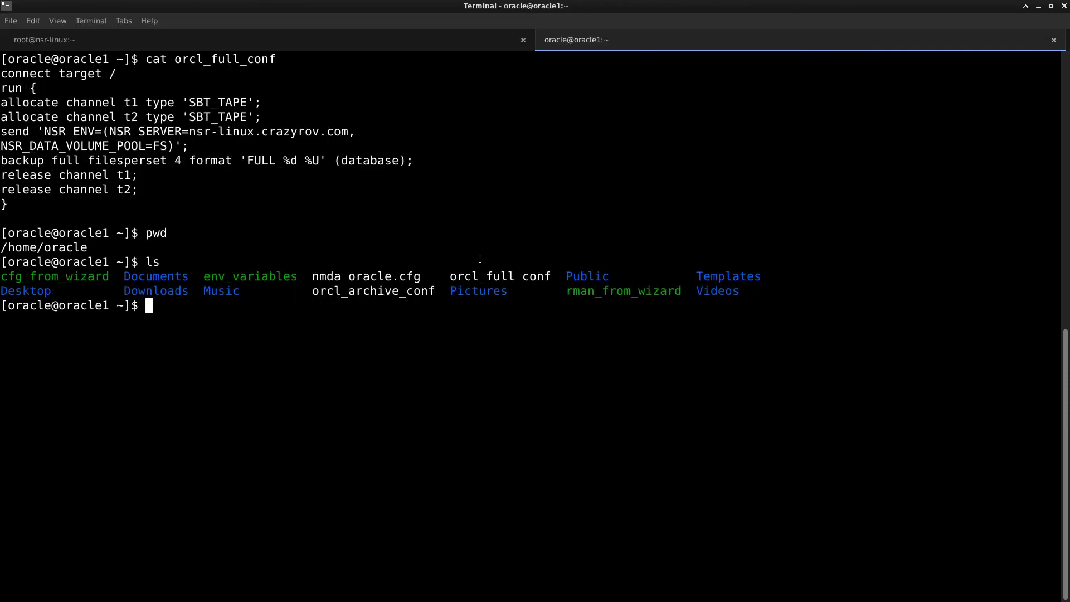
pyautogui.doubleClick(76, 247)
pyautogui.rightClick(75, 247)
pyautogui.click(114, 290)
pyautogui.hotkey('ctrl', 'shift', 'v')
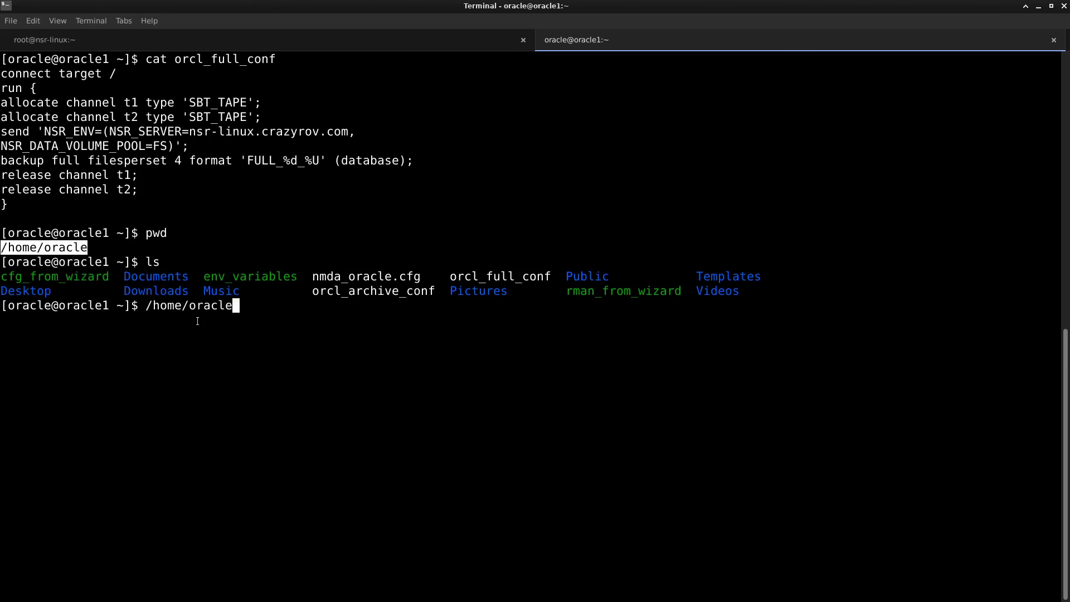
pyautogui.write('/')
pyautogui.doubleClick(497, 276)
pyautogui.middleClick(278, 384)
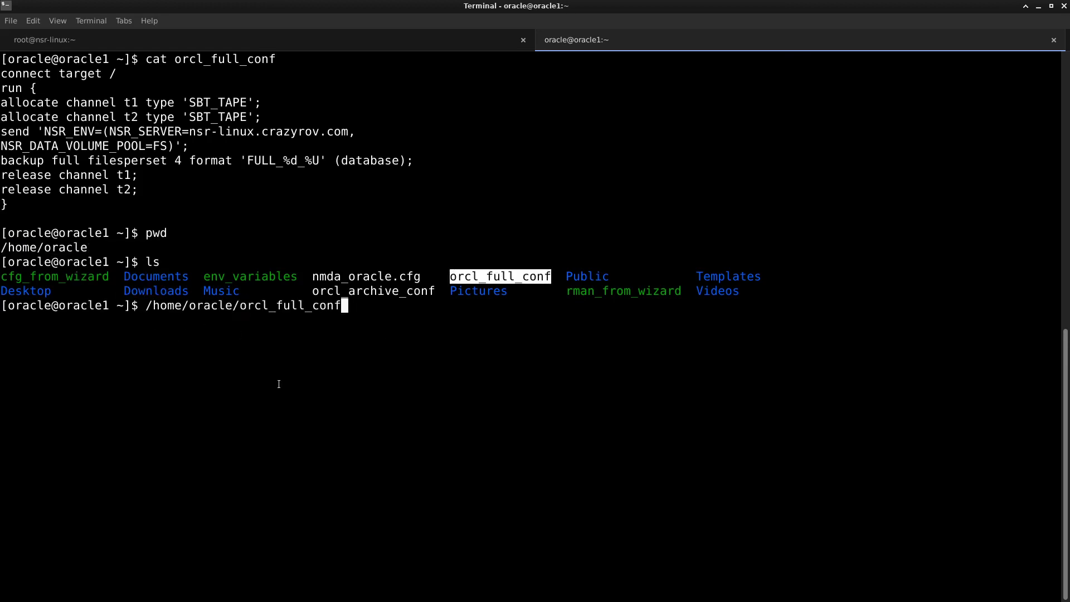
pyautogui.moveTo(145, 313); pyautogui.dragTo(324, 304)
pyautogui.rightClick(324, 303)
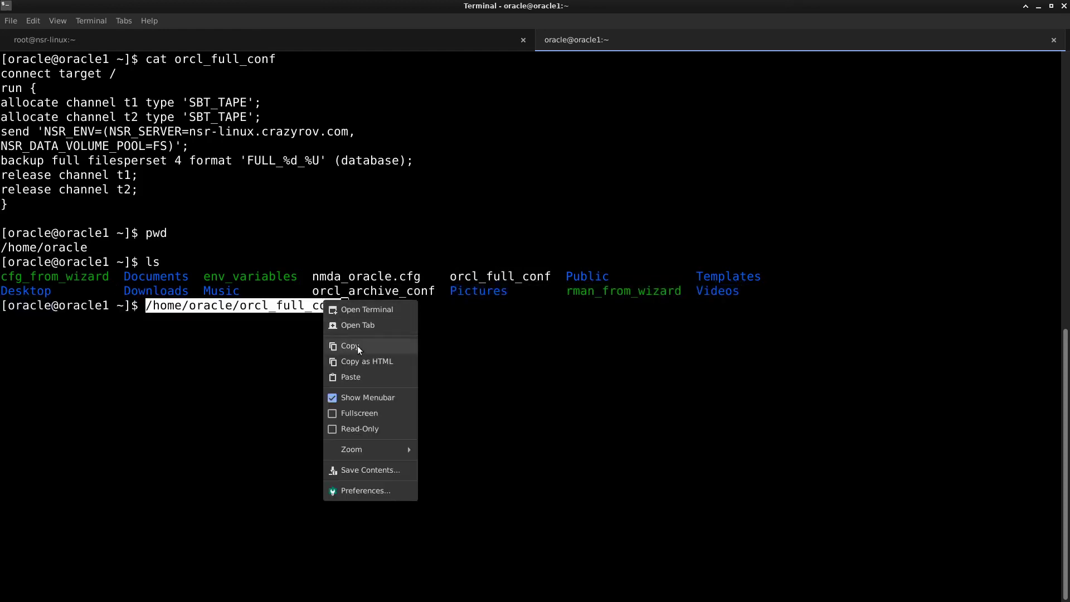
pyautogui.click(357, 345)
# Complete the save set as RMAN:/home/oracle/orcl_full_conf in NetWorker Administration and create the client
pyautogui.hotkey('alt', 'Tab')
pyautogui.hotkey('alt', 'Tab')
pyautogui.hotkey('alt', 'Tab')
pyautogui.hotkey('alt', 'Tab')
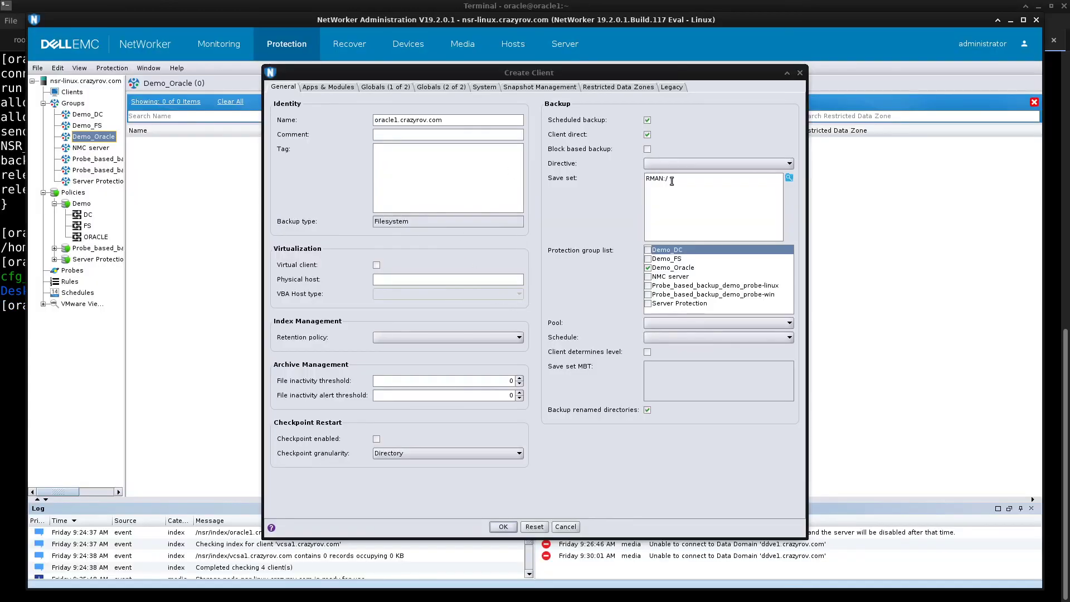
pyautogui.hotkey('ctrl', 'v')
pyautogui.press('BackSpace')
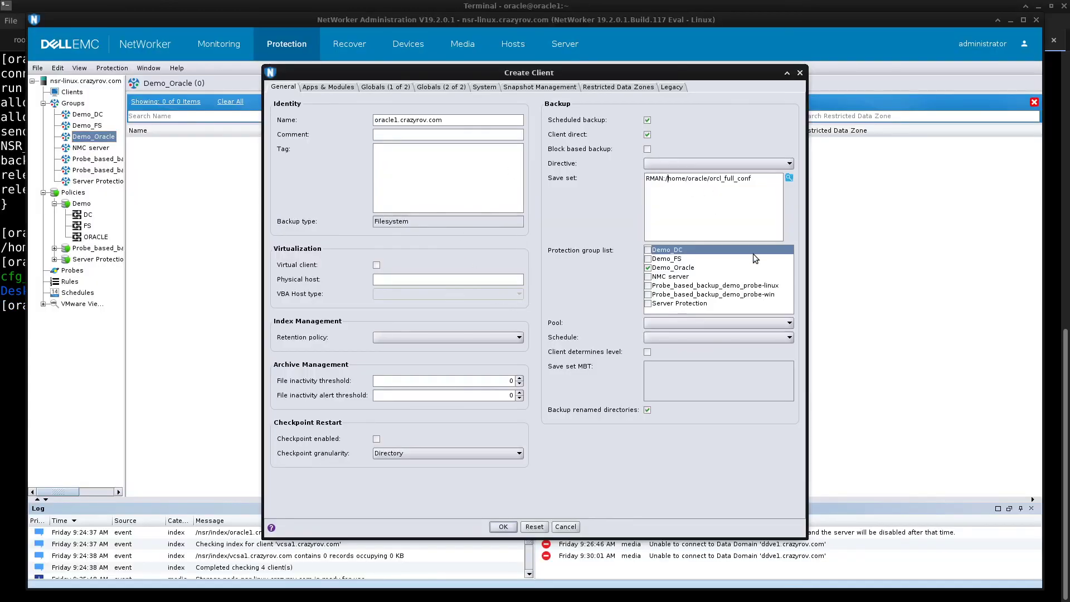
pyautogui.click(502, 526)
# Start an individual client backup for oracle1.crazyrov.com
pyautogui.rightClick(204, 150)
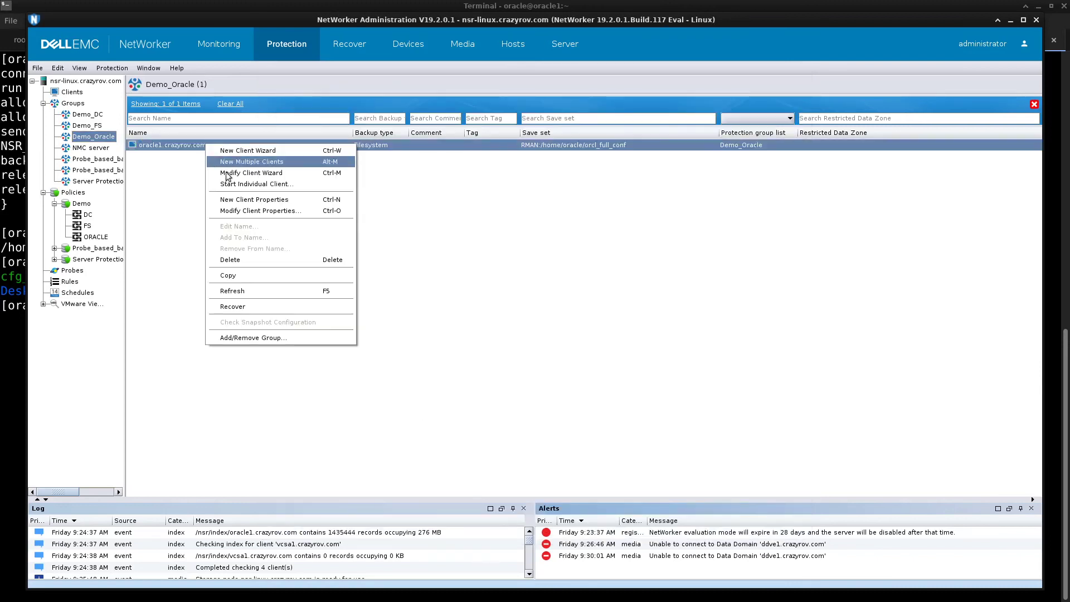
pyautogui.click(290, 184)
pyautogui.click(519, 345)
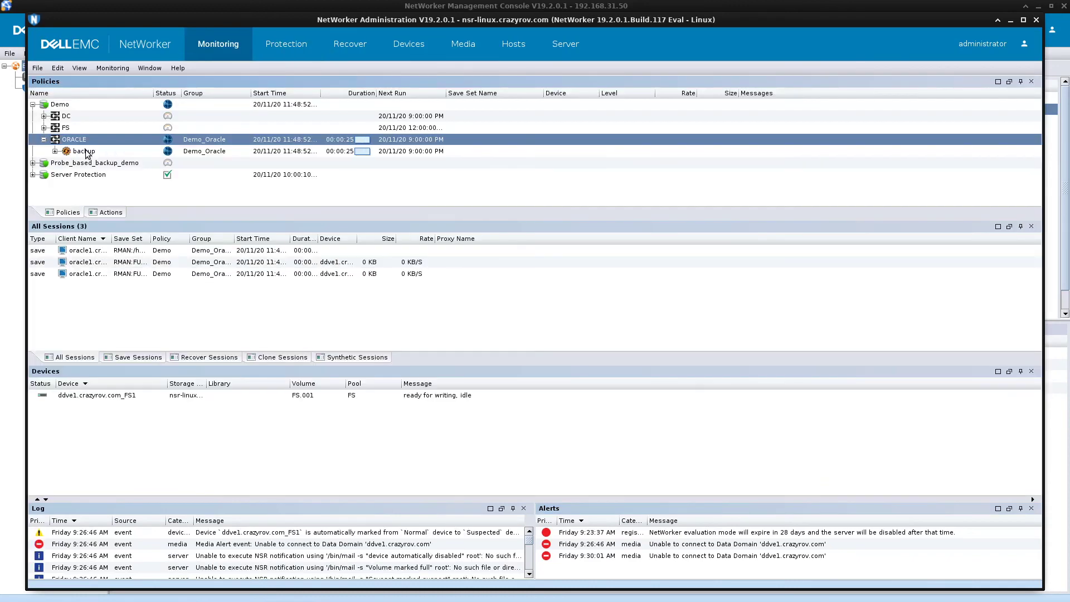
# Show the ORACLE workflow's details and view the messages of its latest run, started at 11:48
pyautogui.doubleClick(129, 144)
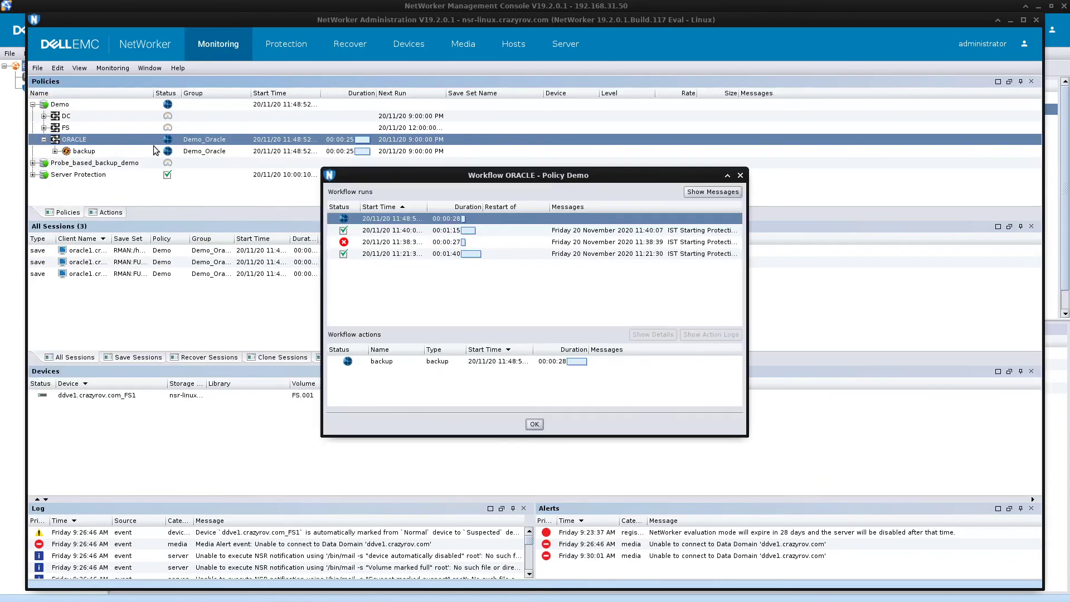
pyautogui.click(535, 424)
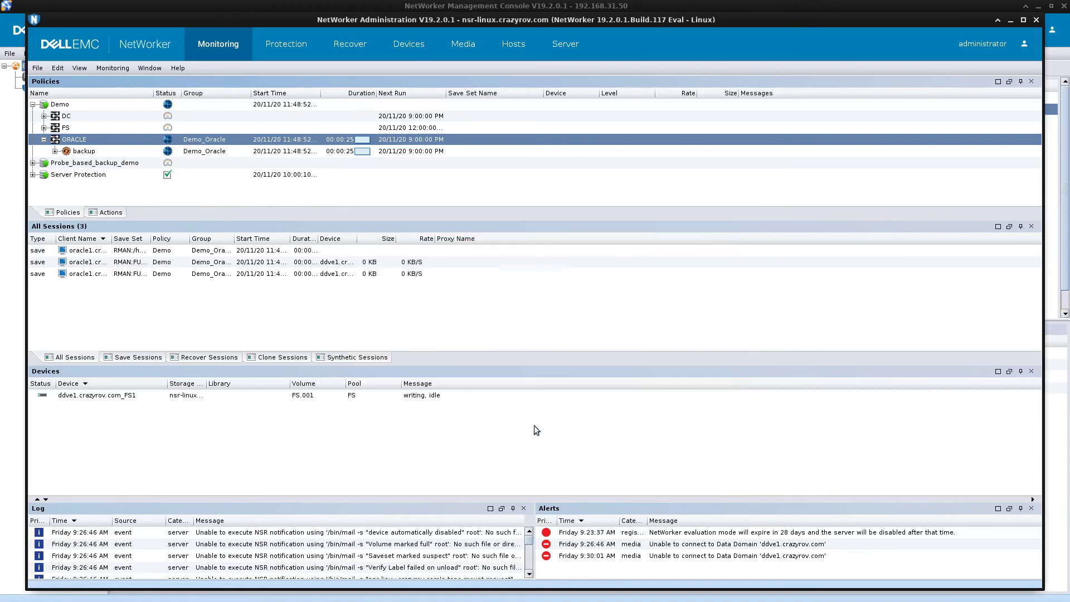
pyautogui.rightClick(123, 137)
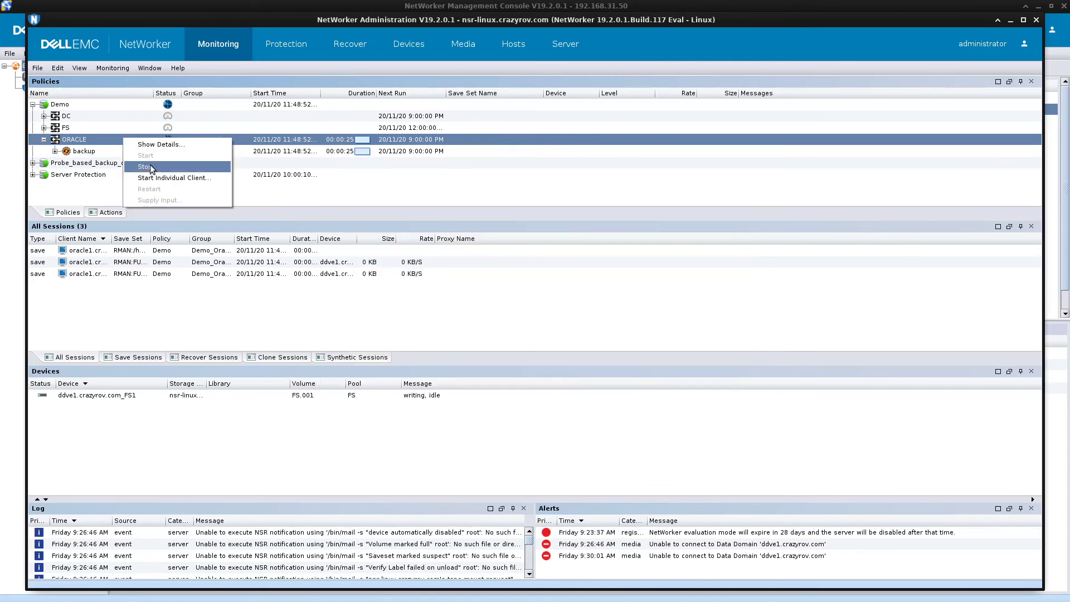
pyautogui.click(164, 147)
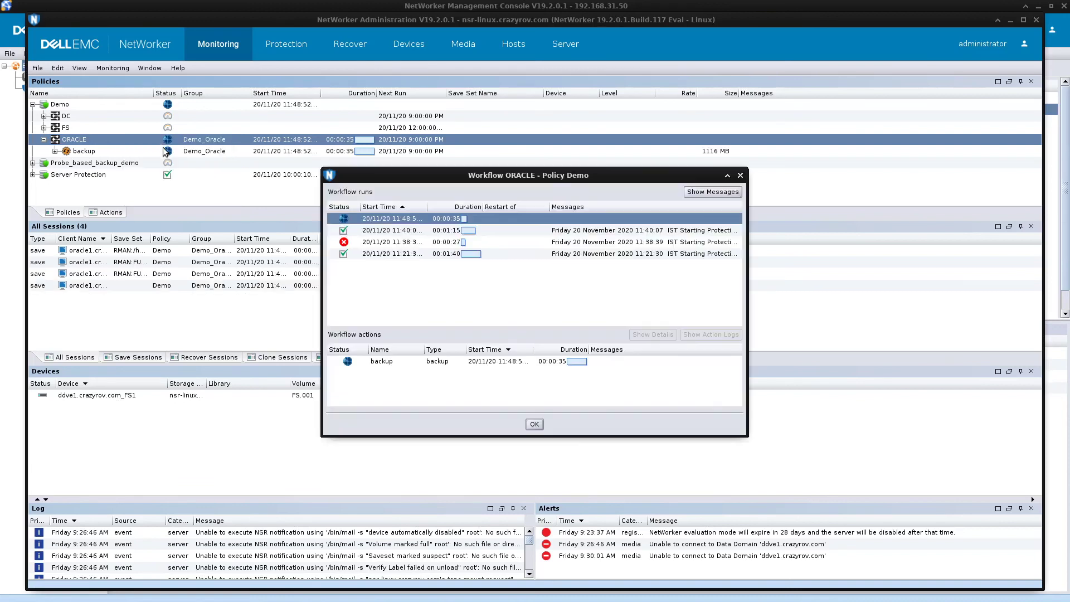
pyautogui.doubleClick(417, 218)
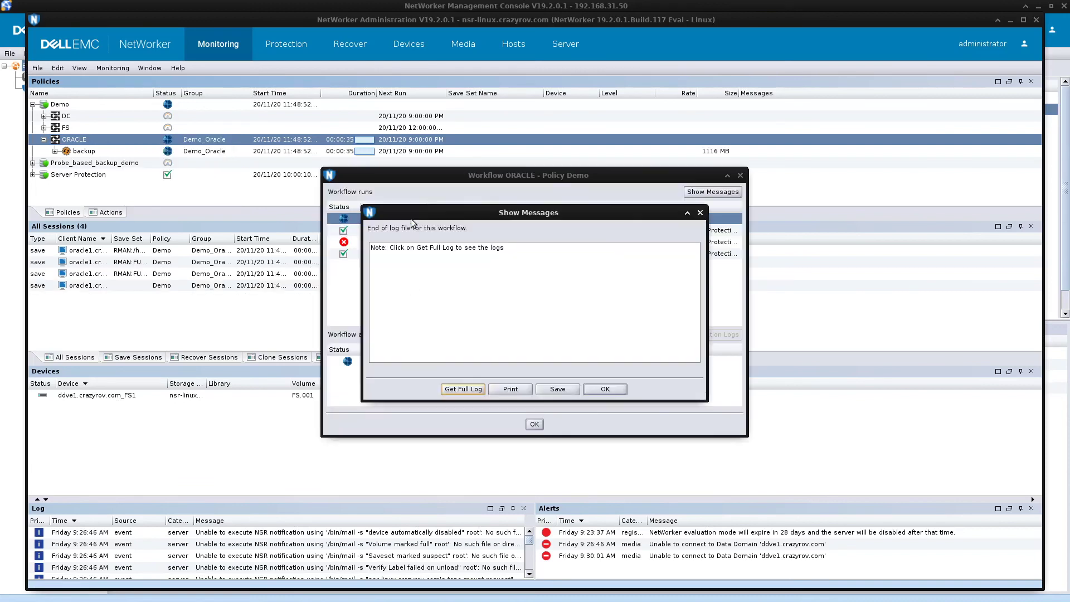
pyautogui.click(605, 389)
# Inspect the running backup action's details, widening the Save Set column and the details window to read the save set names
pyautogui.click(444, 362)
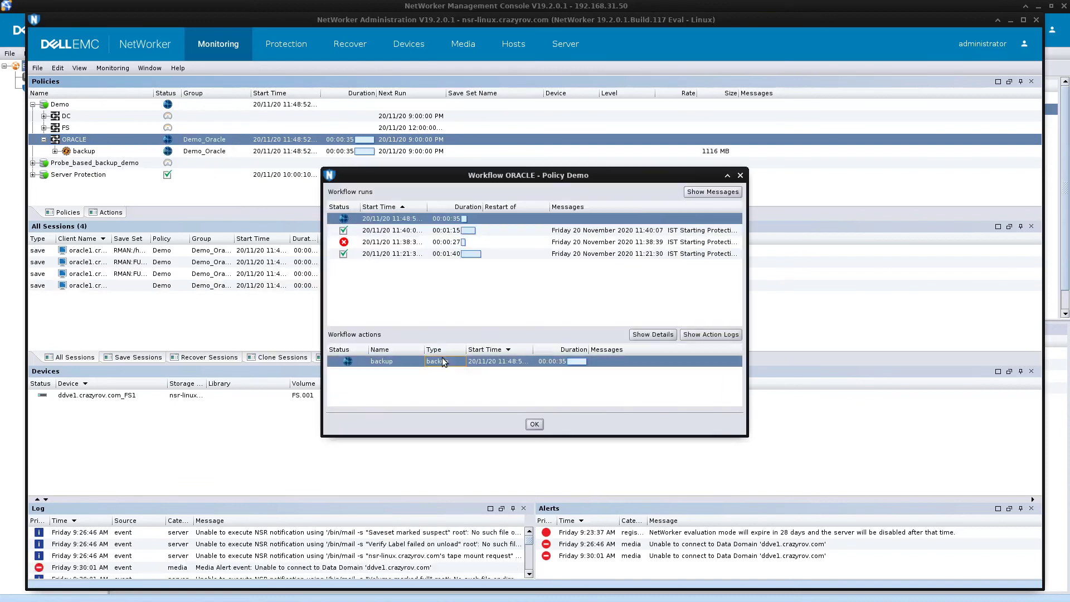
pyautogui.doubleClick(445, 361)
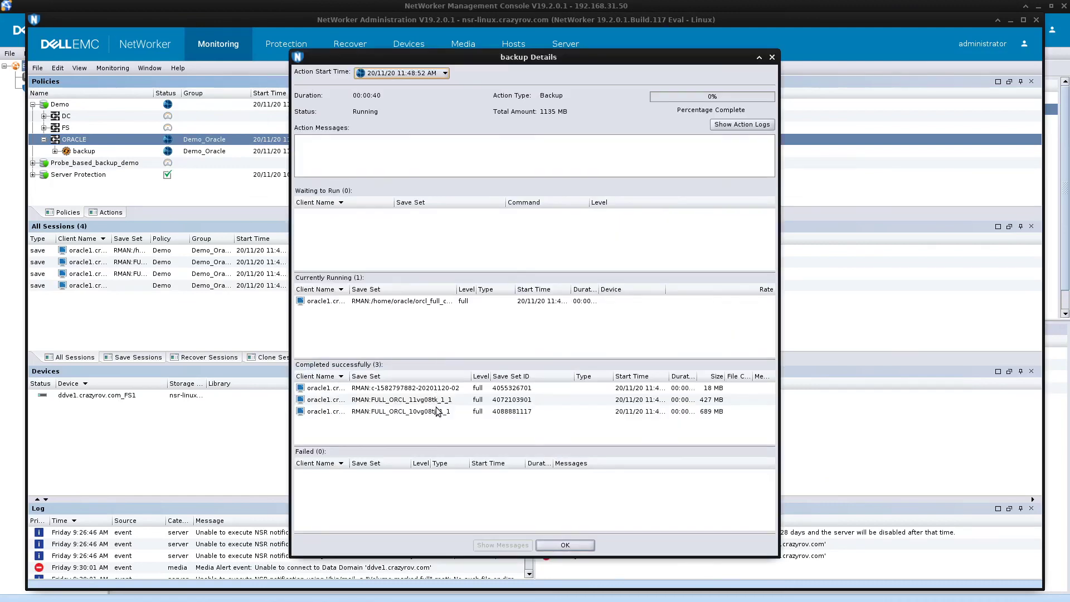
pyautogui.moveTo(472, 376); pyautogui.dragTo(596, 368)
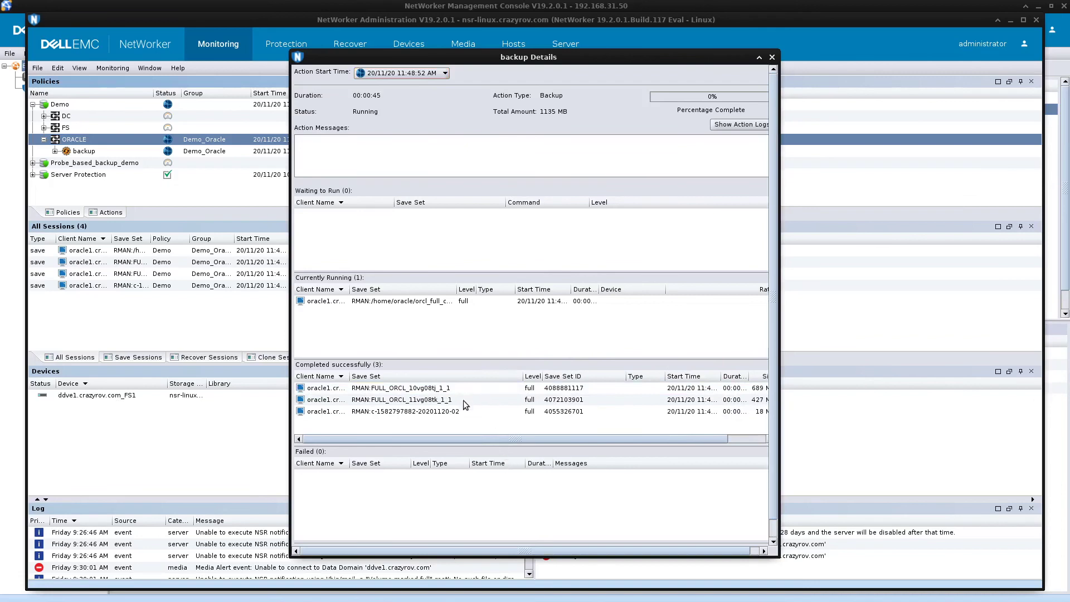
pyautogui.moveTo(779, 395); pyautogui.dragTo(969, 370)
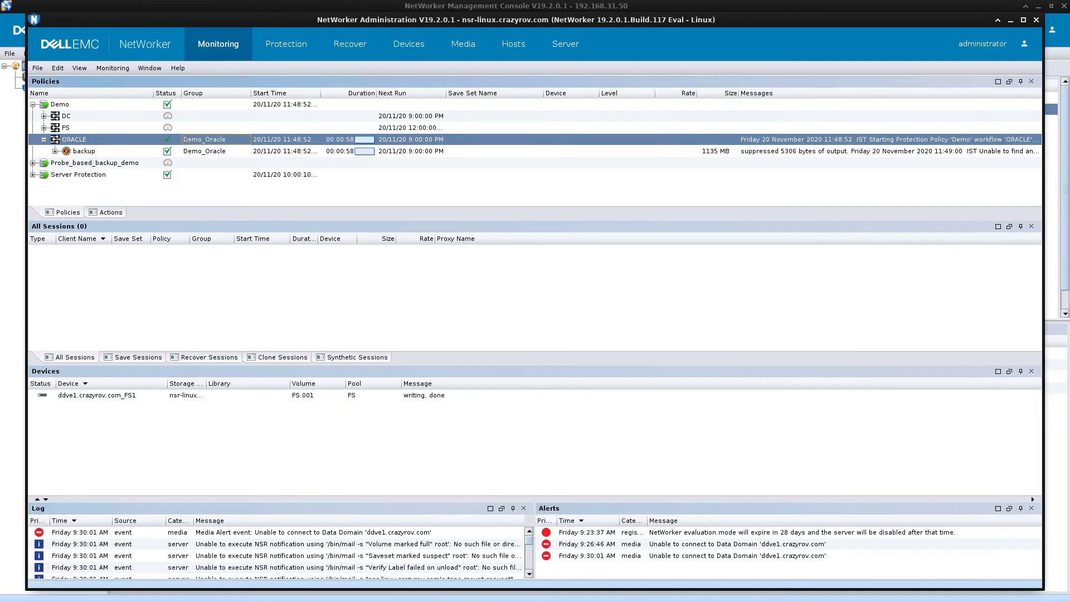
# Reopen the ORACLE workflow's details and check the final status and save sets of its backup action
pyautogui.rightClick(187, 140)
pyautogui.click(225, 146)
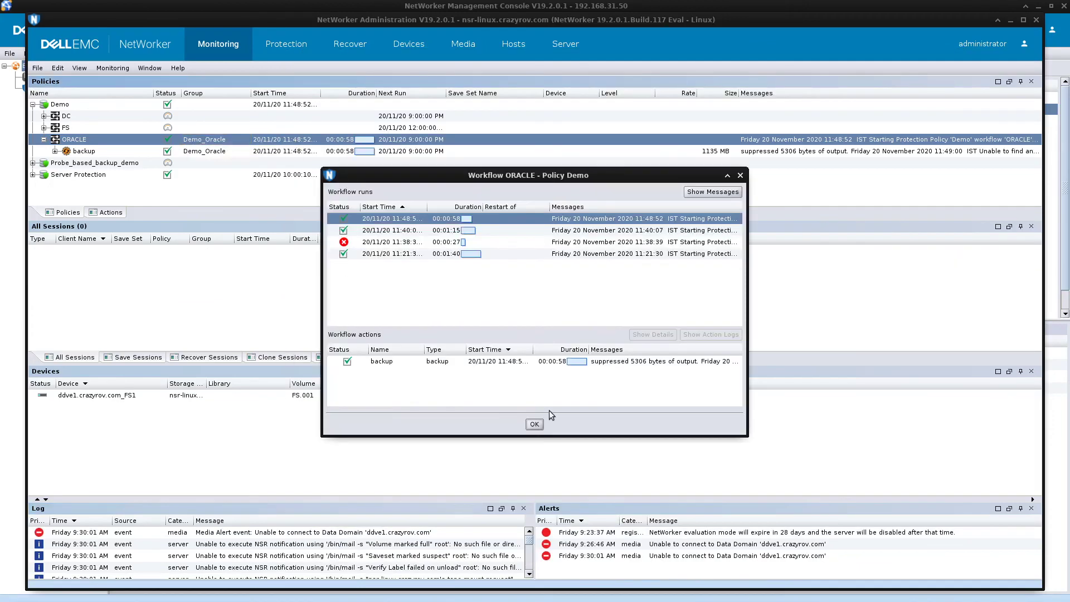
pyautogui.doubleClick(472, 363)
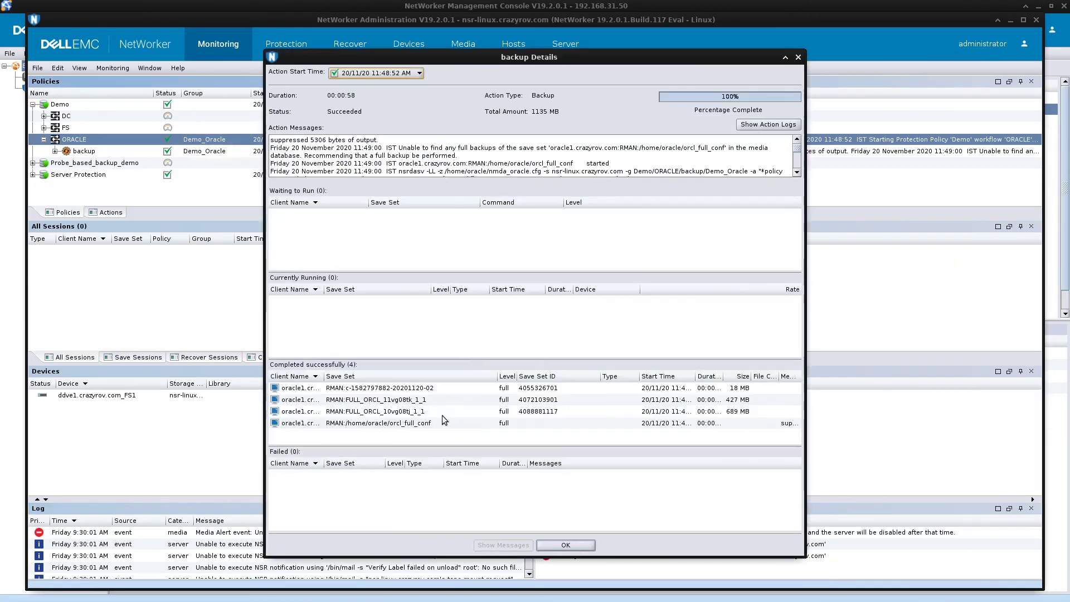